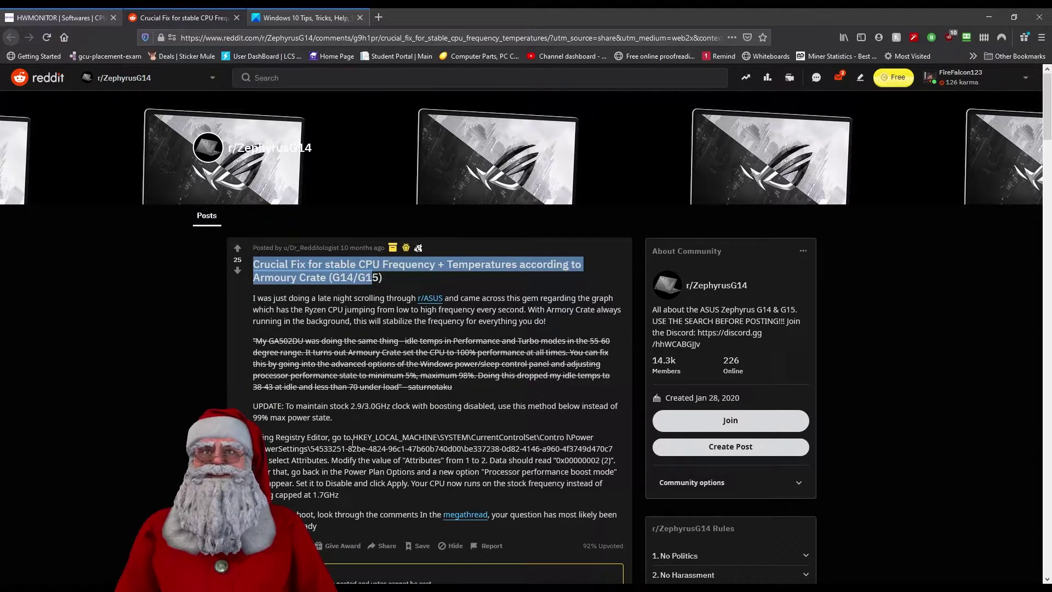
- Read the Reddit post's Registry Editor instructions for enabling the processor performance boost mode option
drag(353, 437, 584, 467)
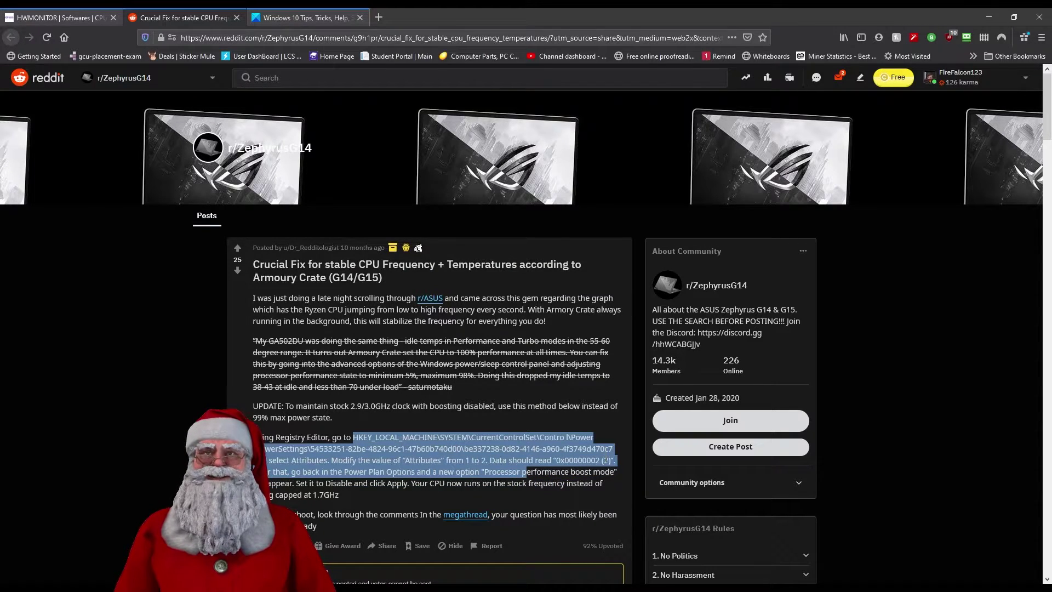
click(503, 479)
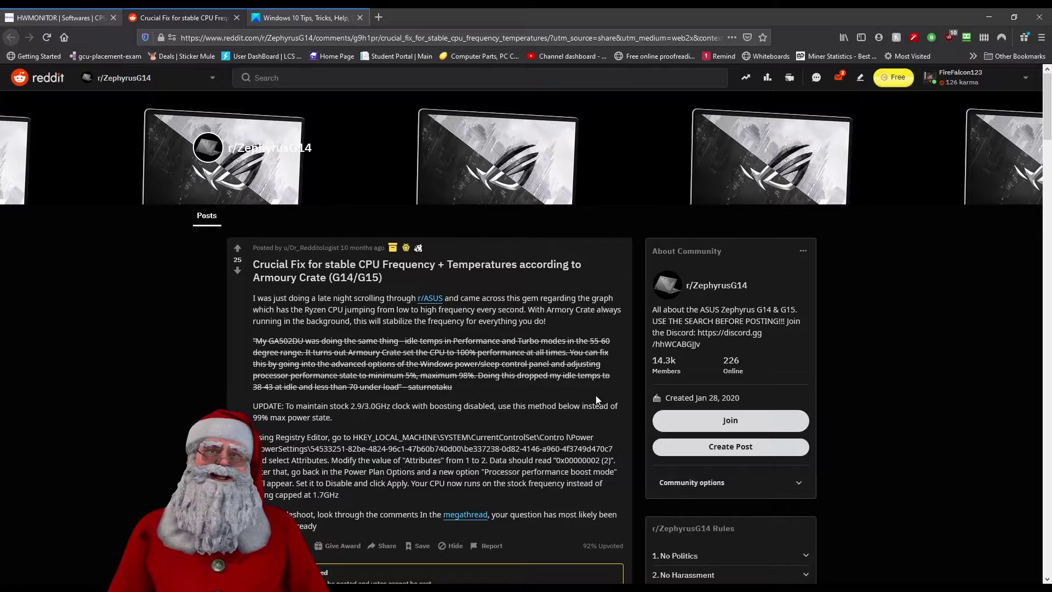
scroll(529, 461, down, 4)
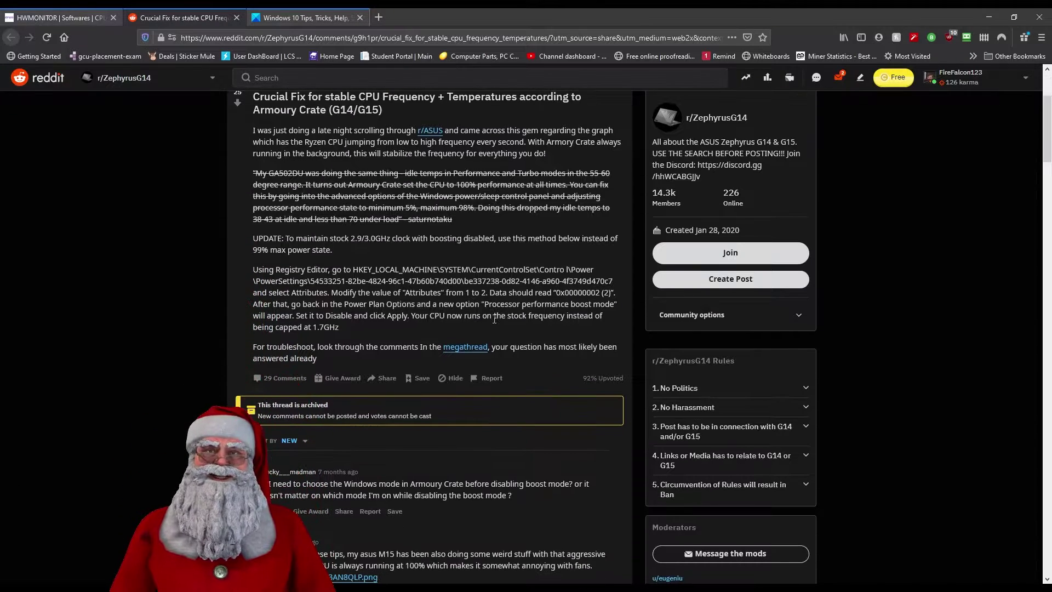
scroll(794, 564, up, 3)
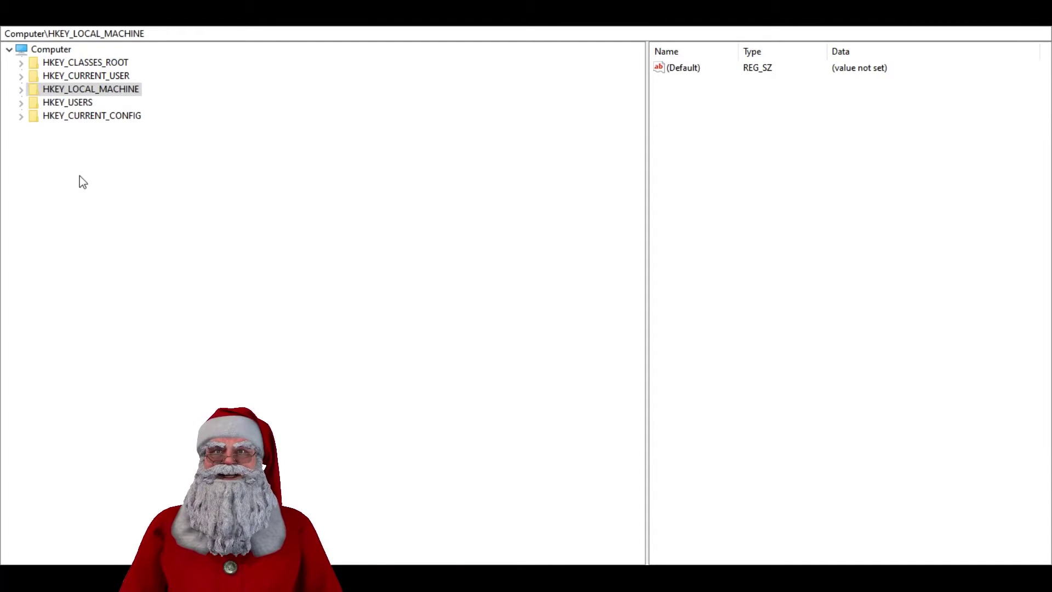
- In Registry Editor, navigate to HKEY_LOCAL_MACHINE\SYSTEM\CurrentControlSet\Control\Power\PowerSettings
click(21, 89)
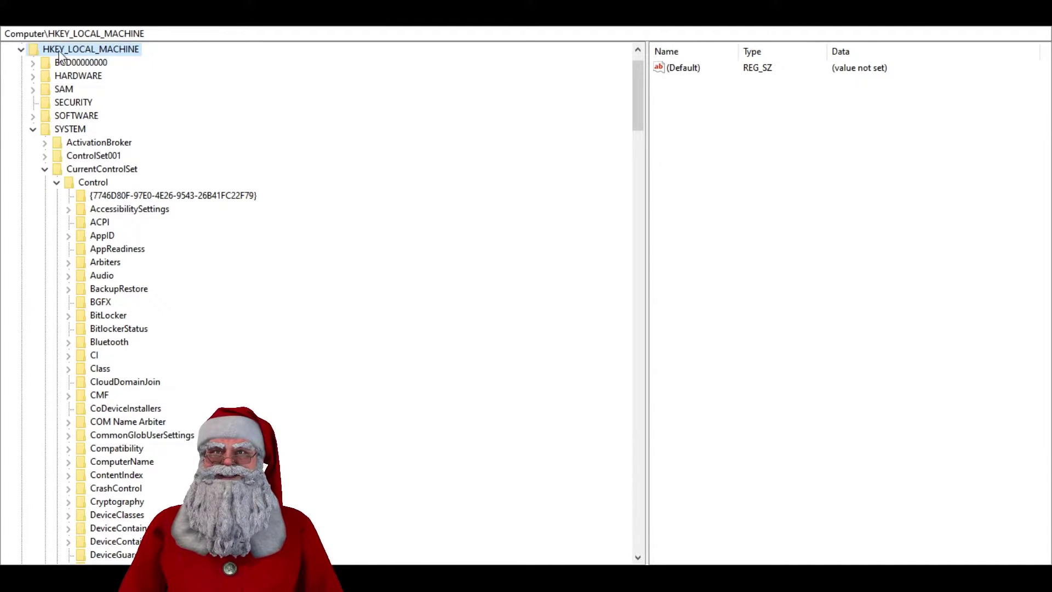
click(81, 129)
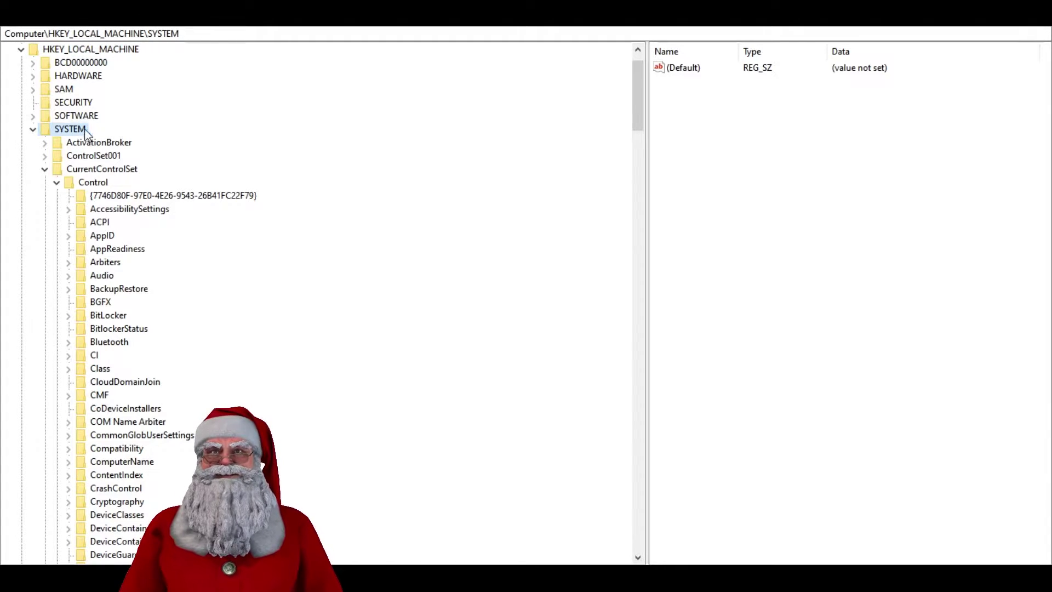
click(89, 172)
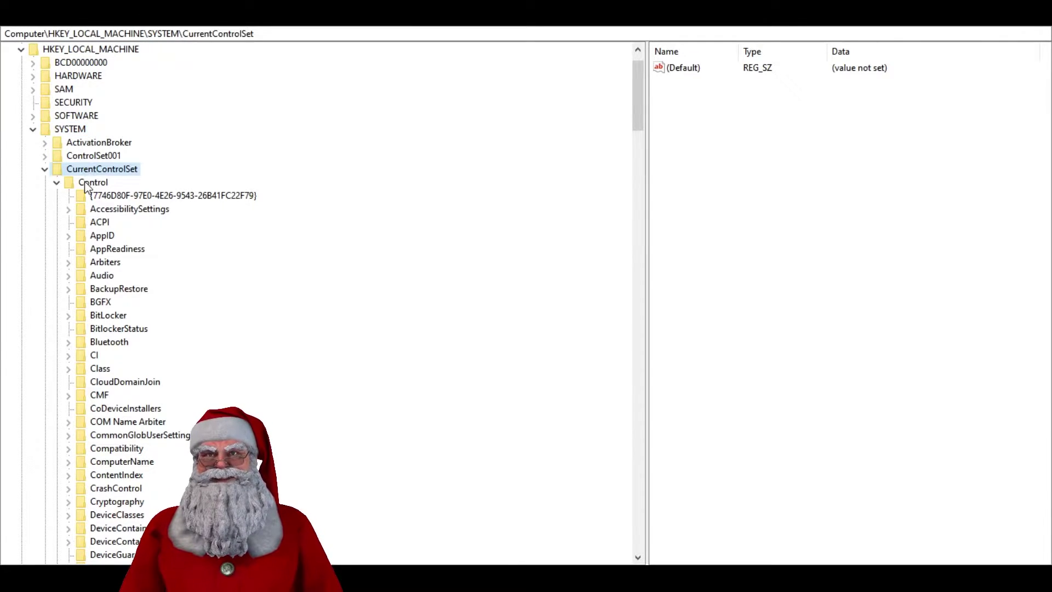
click(85, 187)
scroll(131, 194, down, 18)
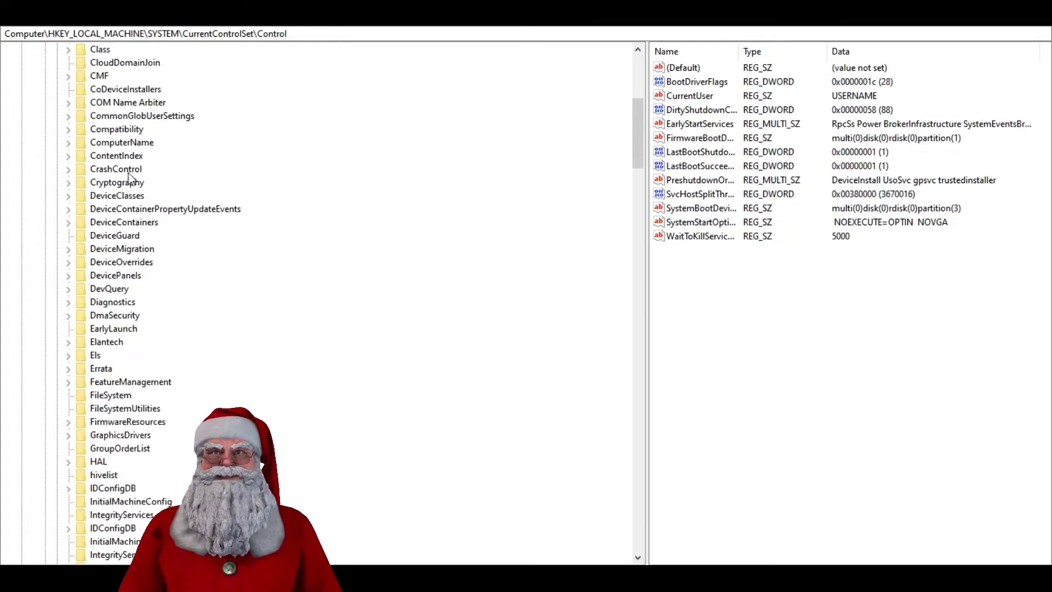
scroll(132, 195, down, 6)
click(101, 303)
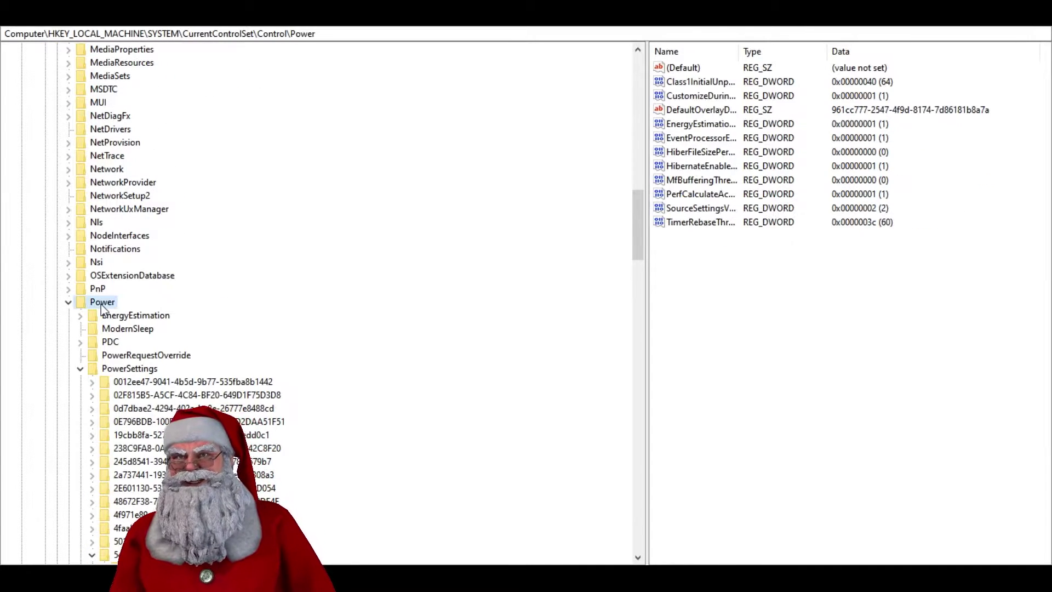
click(139, 371)
scroll(136, 362, down, 7)
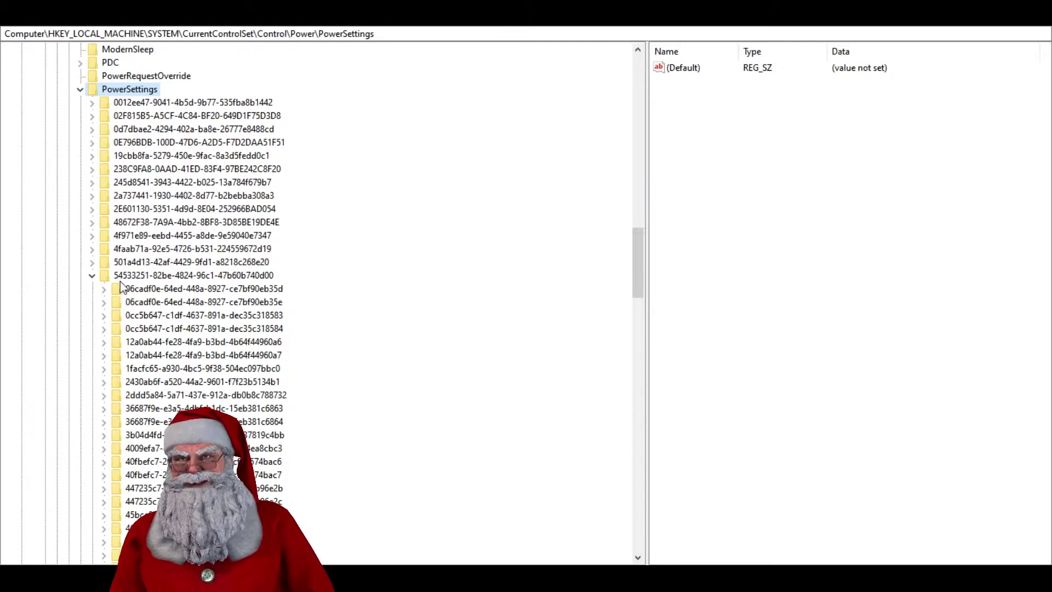
click(92, 275)
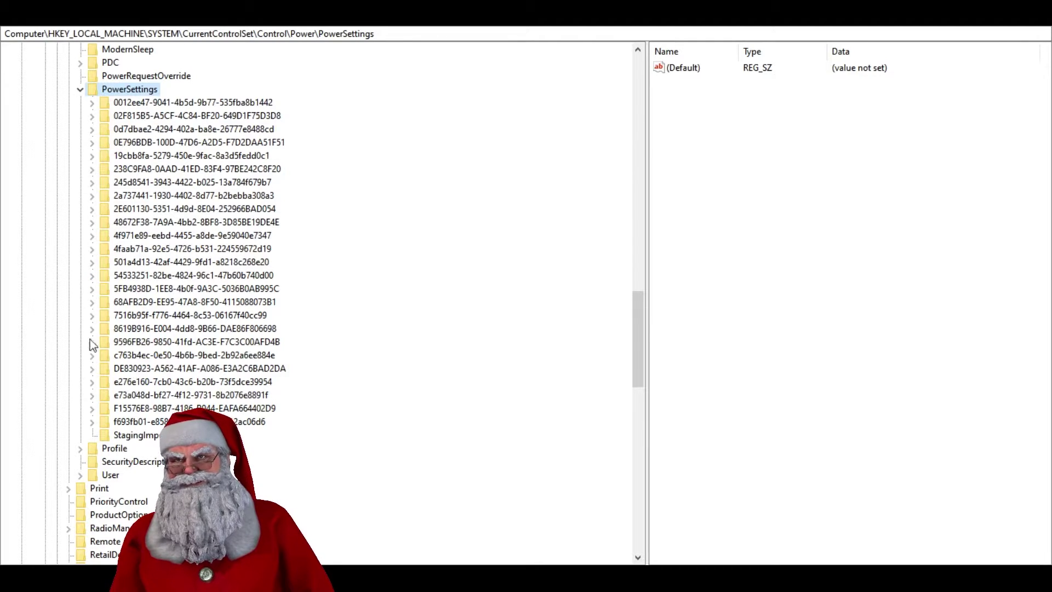
click(92, 276)
scroll(187, 118, down, 1)
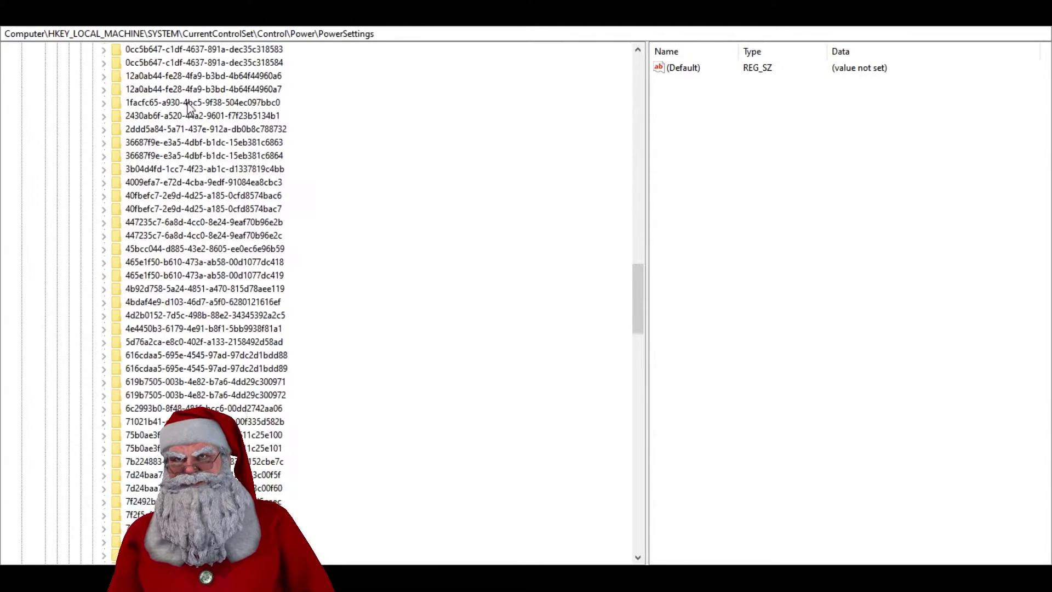
scroll(187, 105, down, 7)
click(103, 434)
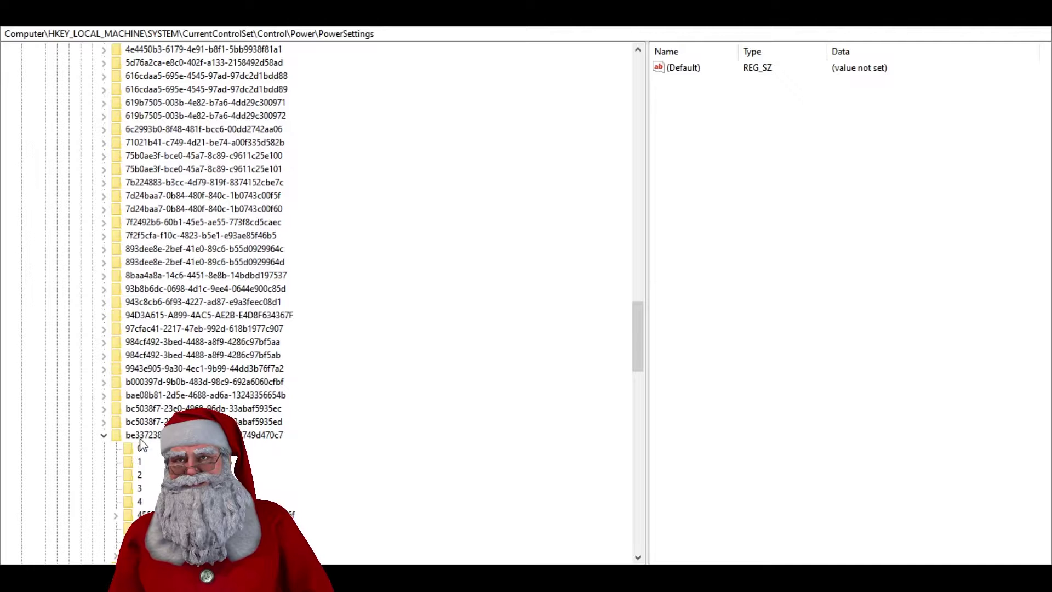
click(142, 438)
scroll(184, 396, down, 2)
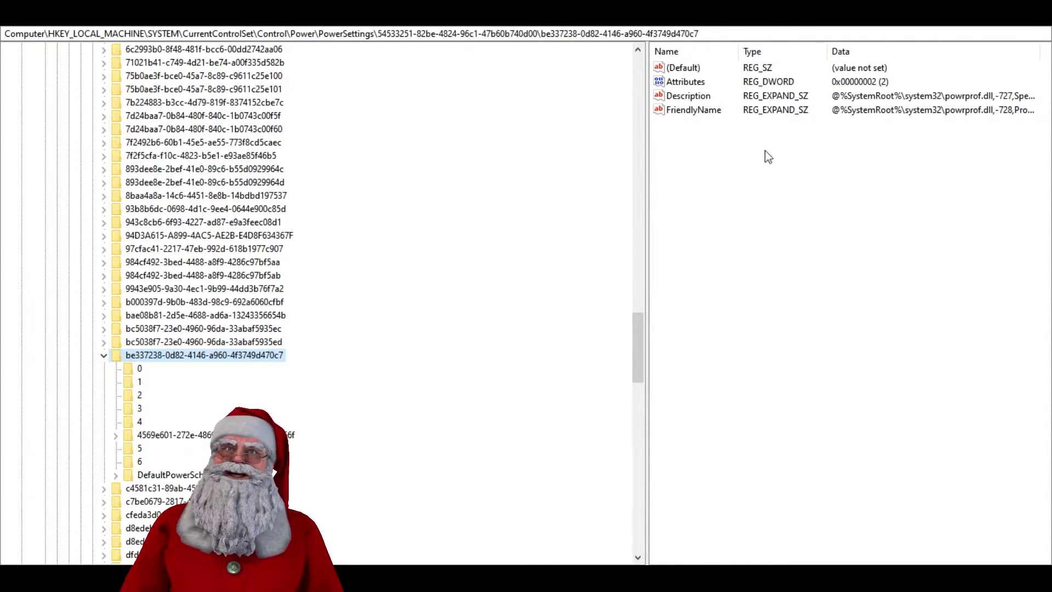
click(683, 67)
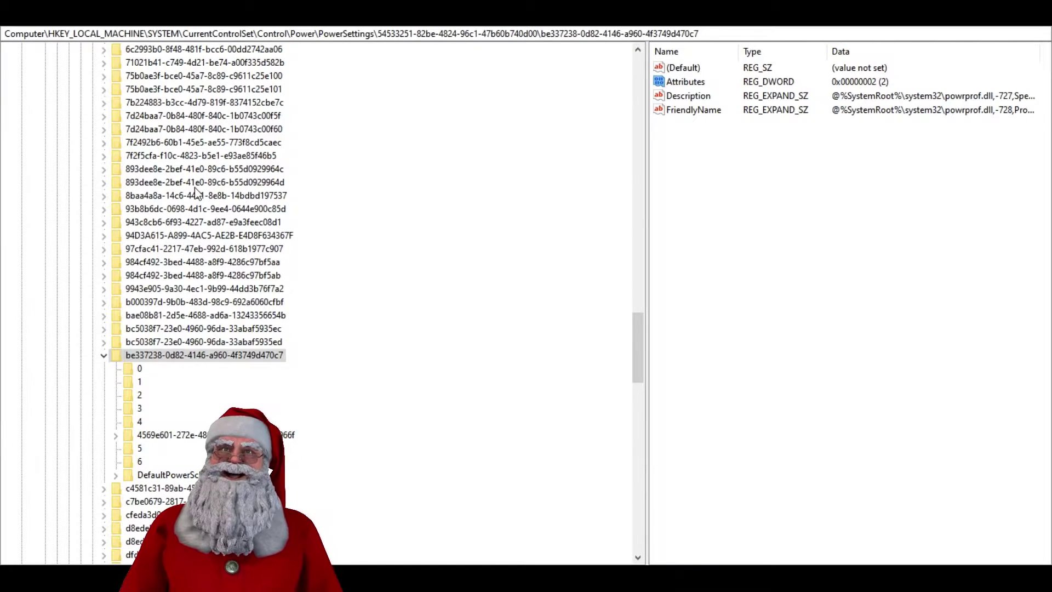
key(Down)
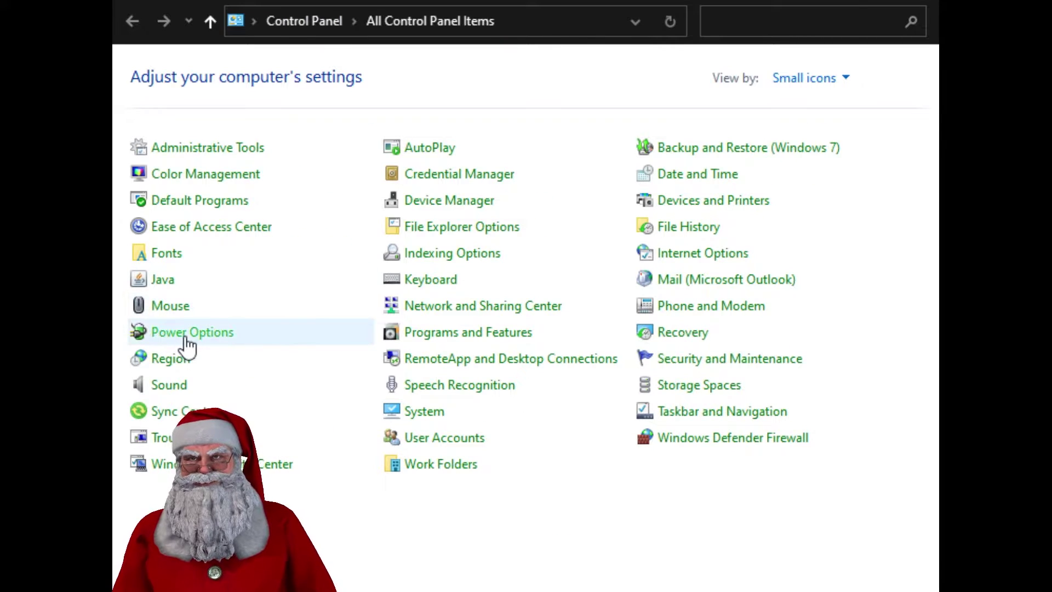
- In Control Panel's Power Options, open the advanced power settings of the High performance plan
click(187, 335)
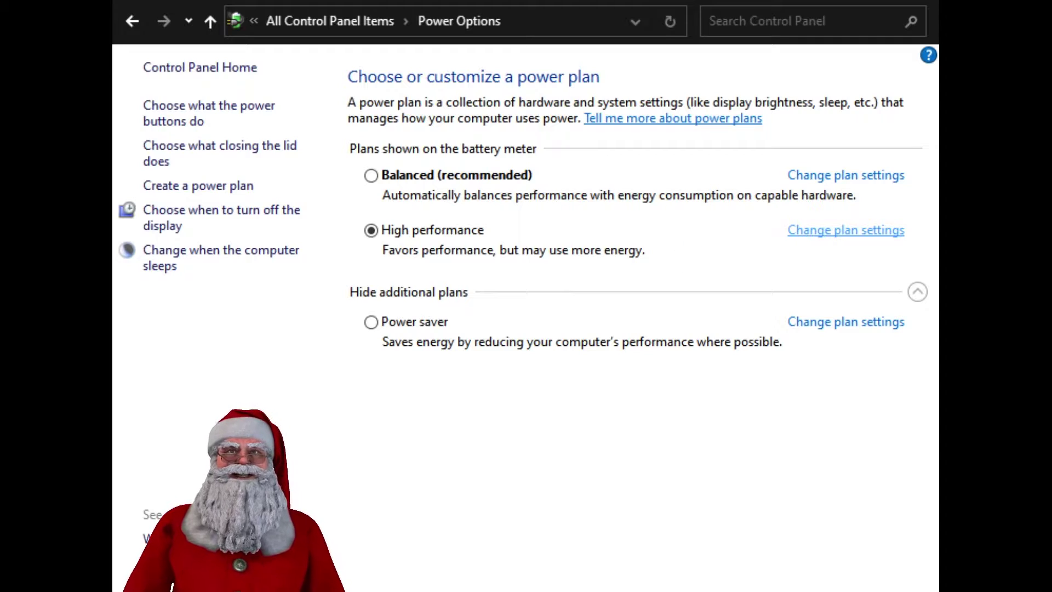
click(821, 238)
click(361, 296)
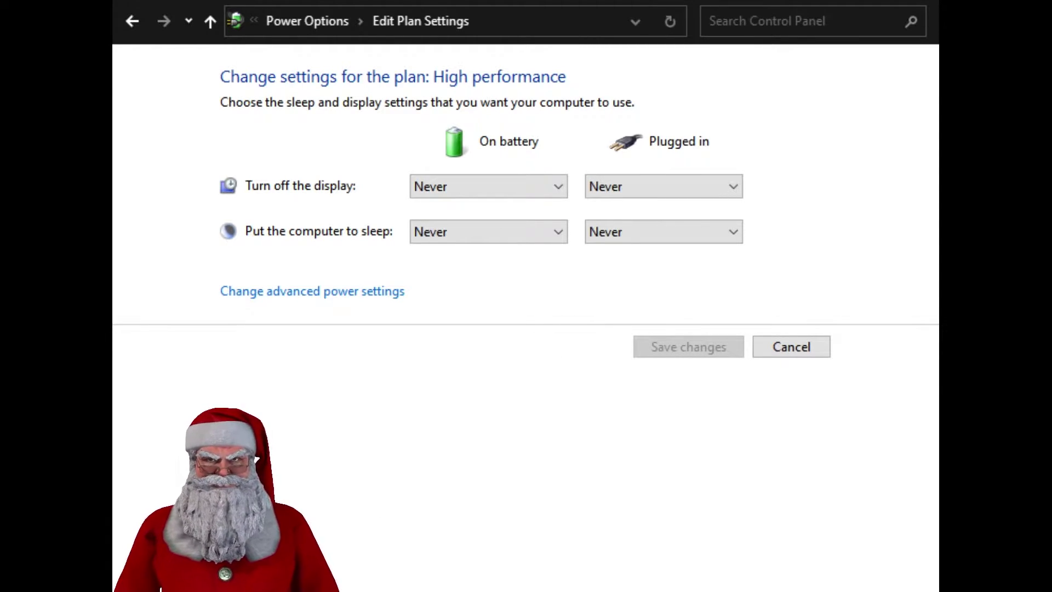
key(ctrl+e)
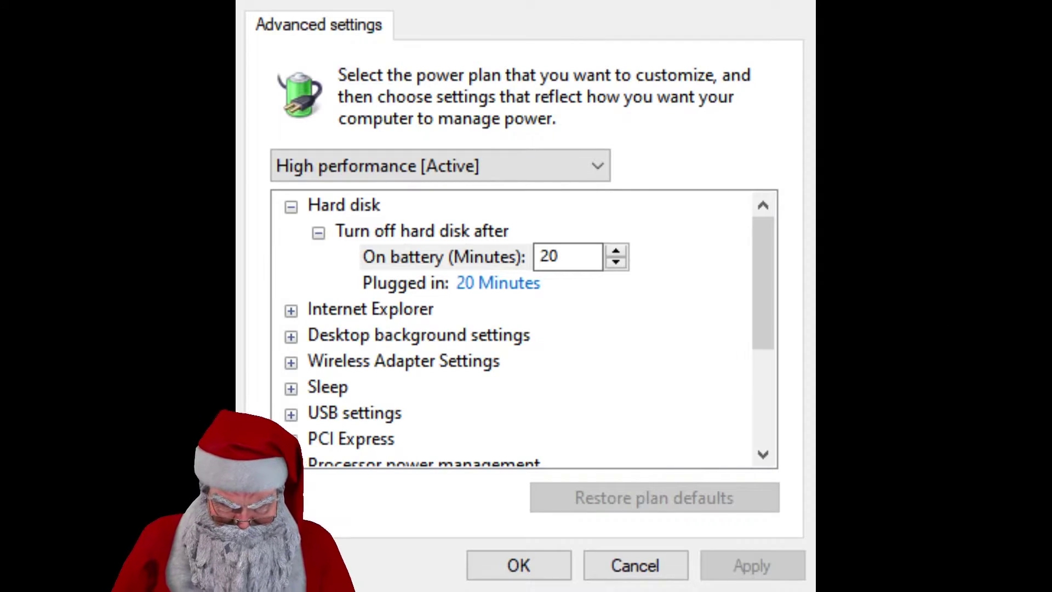
- Under Processor power management, apply Efficient Enabled as the on-battery processor performance boost mode and return to the power plan list
scroll(523, 329, down, 2)
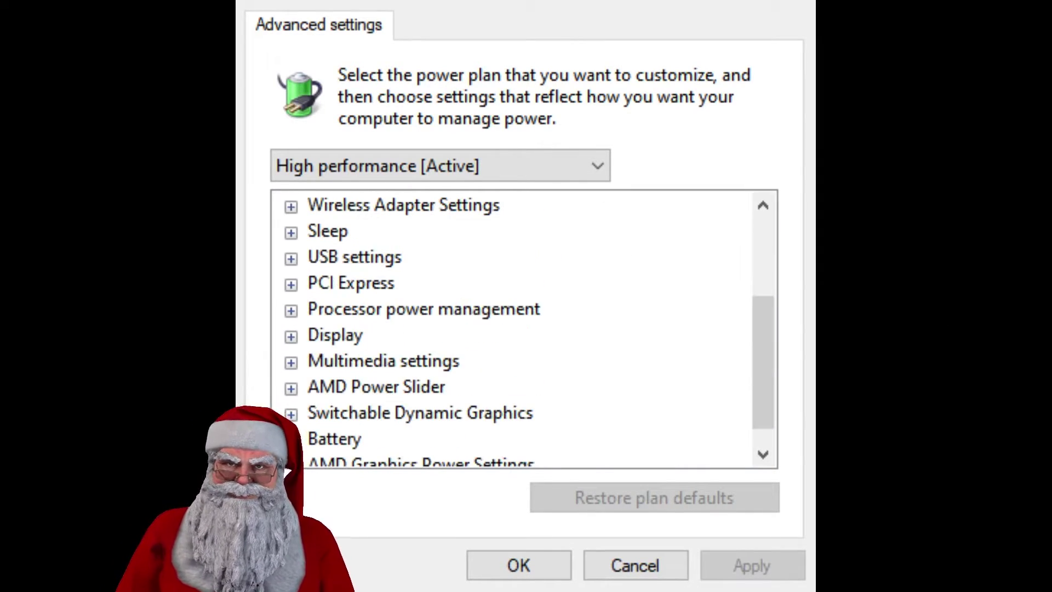
click(291, 311)
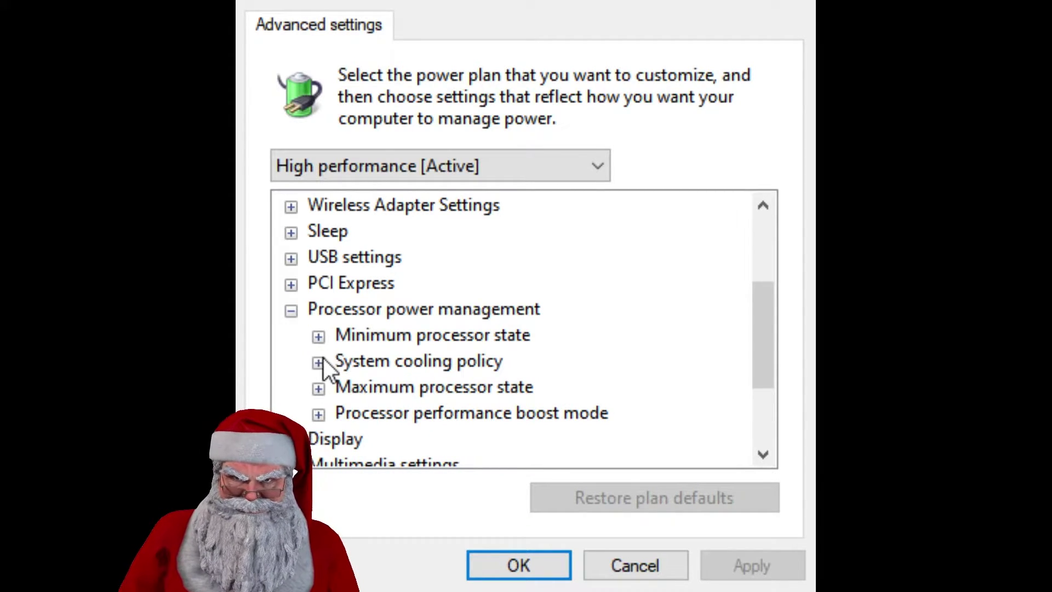
click(319, 413)
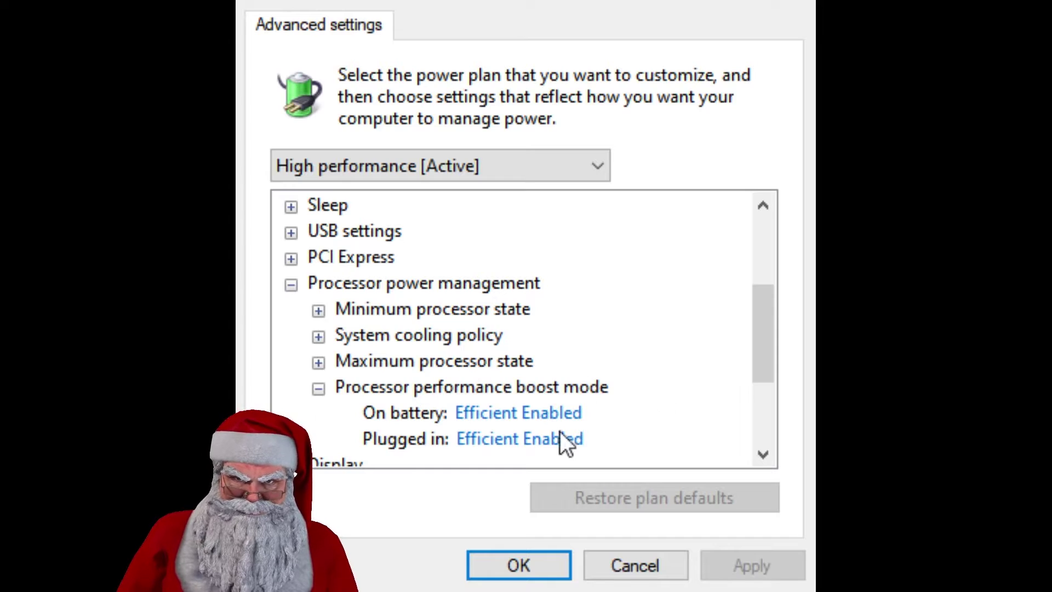
click(531, 417)
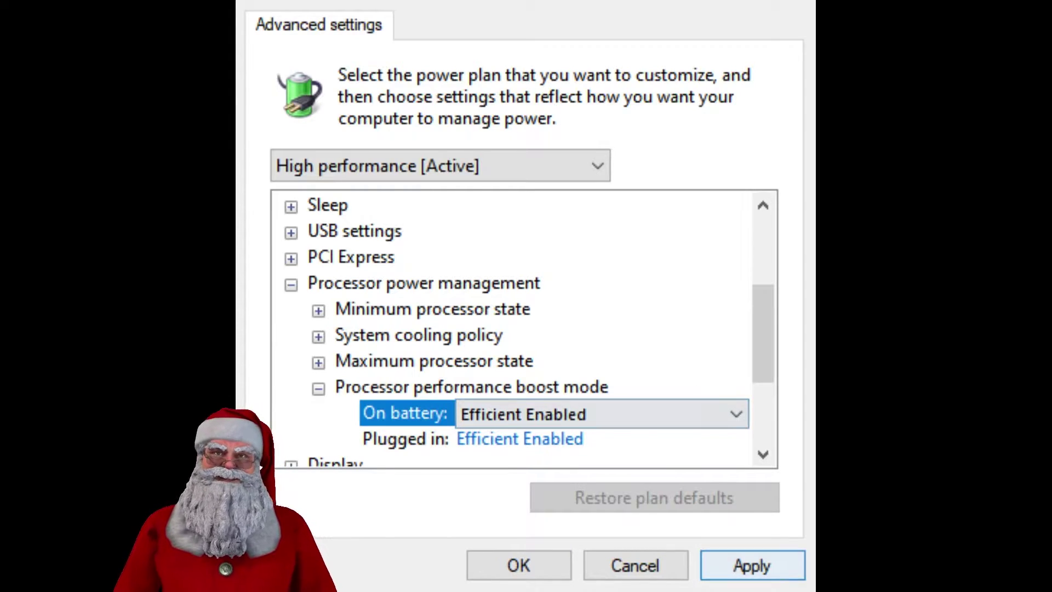
click(751, 565)
click(486, 570)
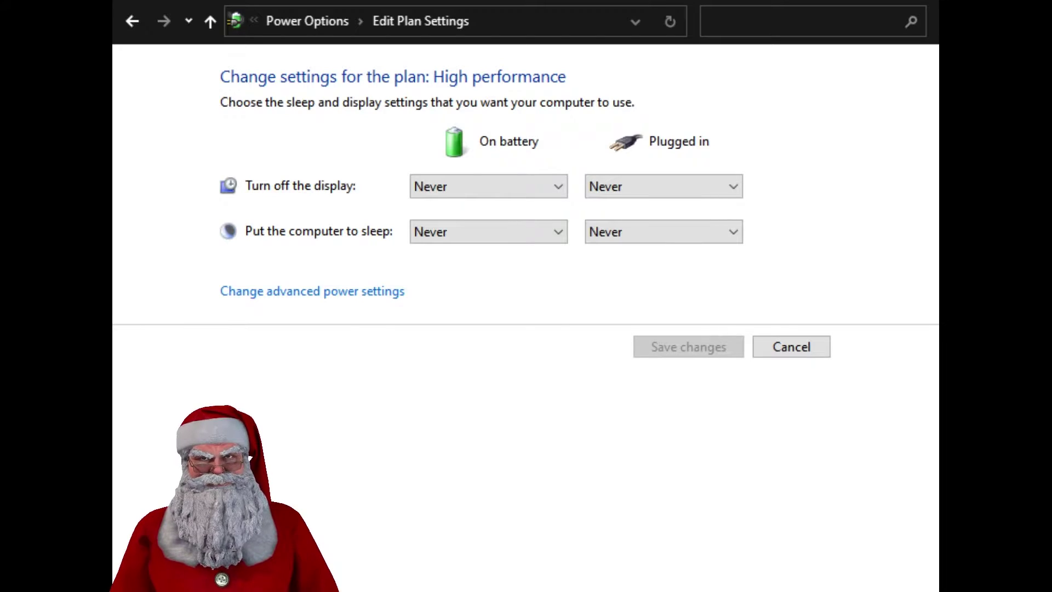
click(815, 345)
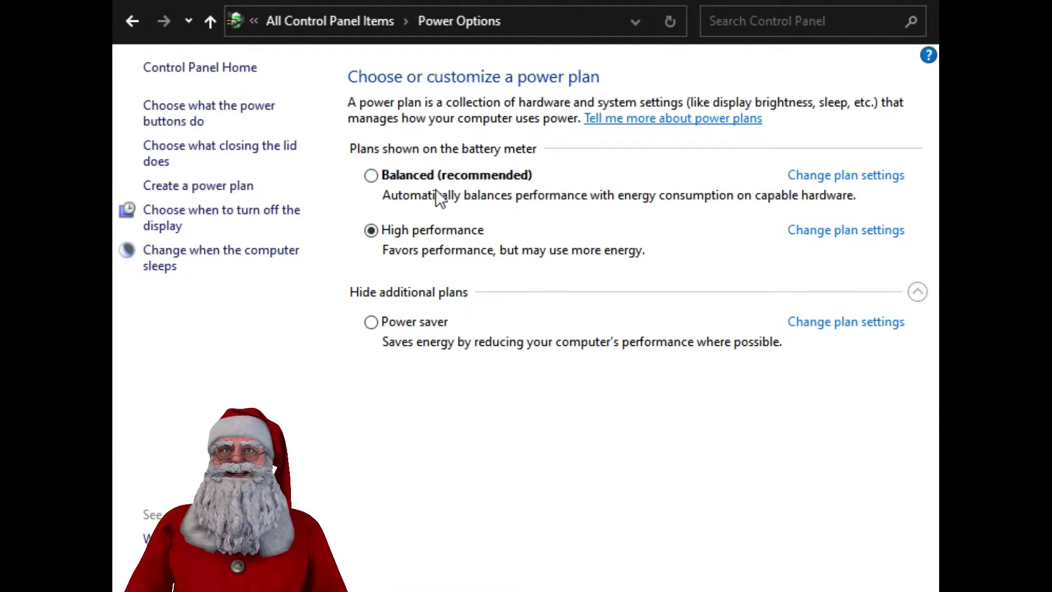
- Switch the power plan to Balanced and back to High performance
click(371, 176)
click(376, 233)
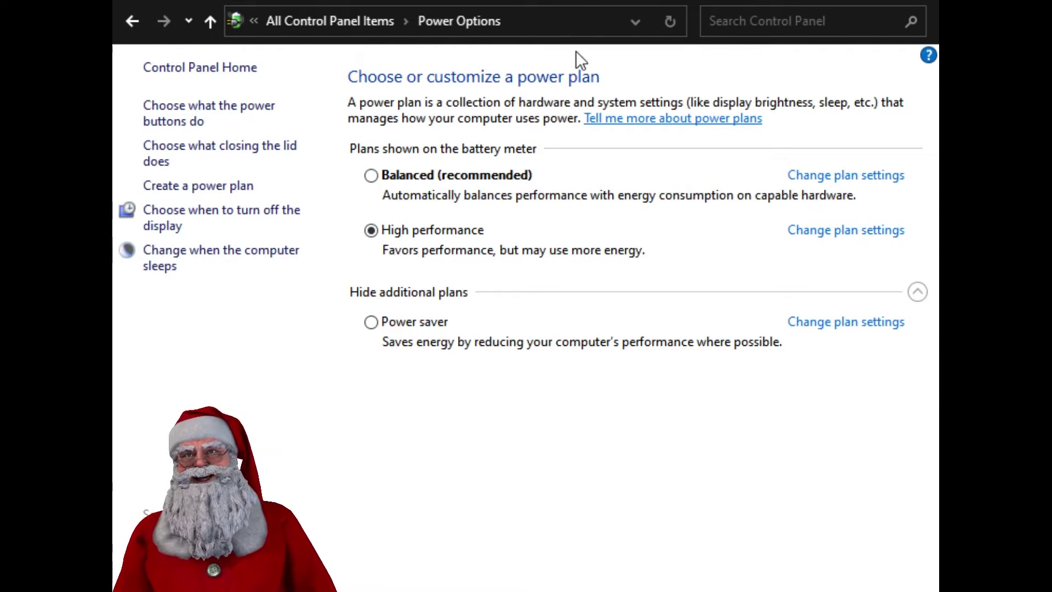
- Return to All Control Panel Items to open System, and select This PC in File Explorer
click(129, 21)
click(129, 21)
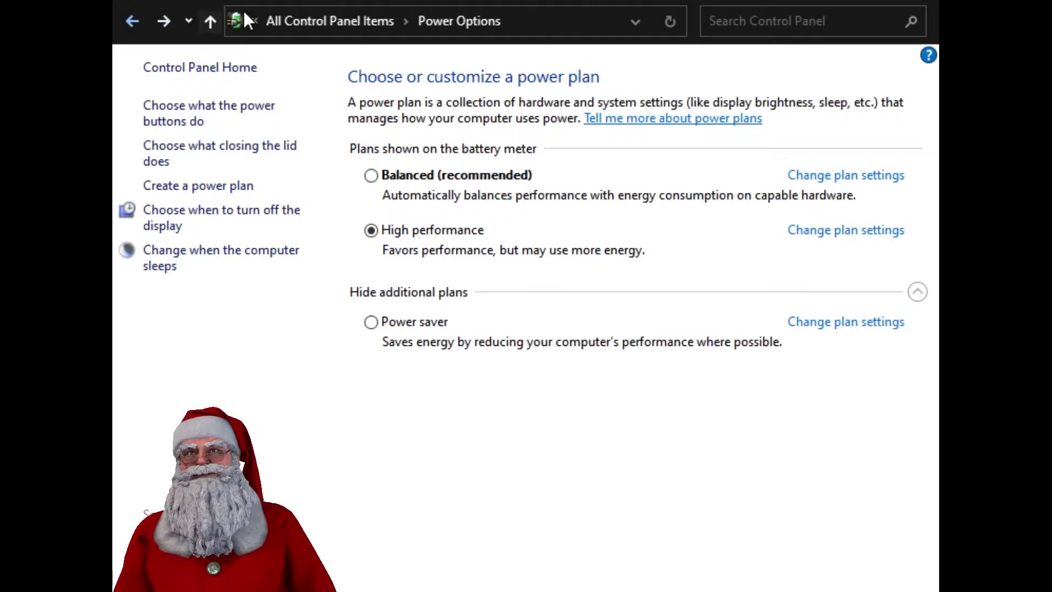
click(287, 22)
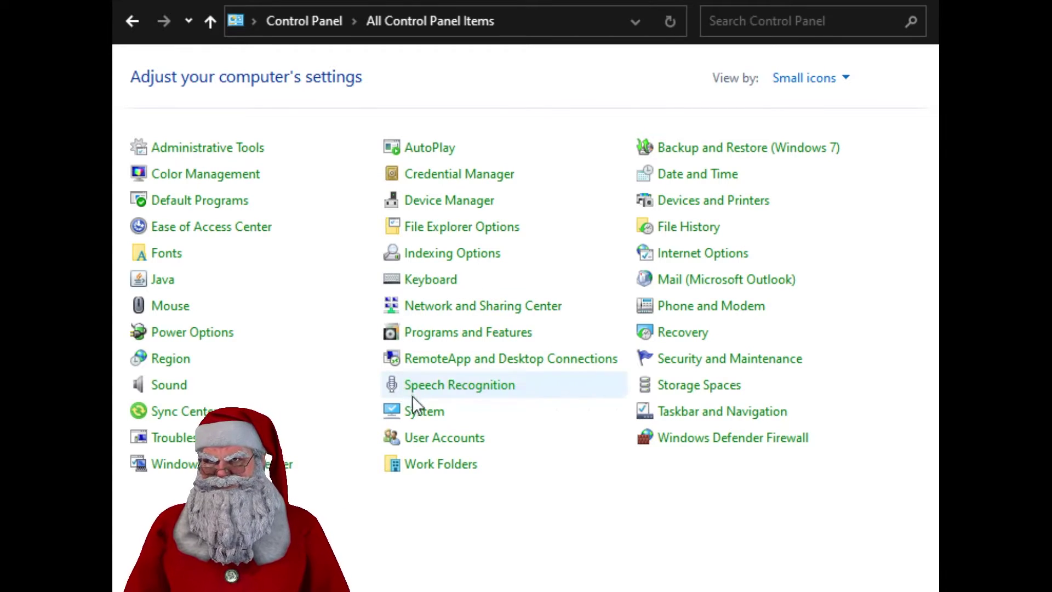
click(418, 408)
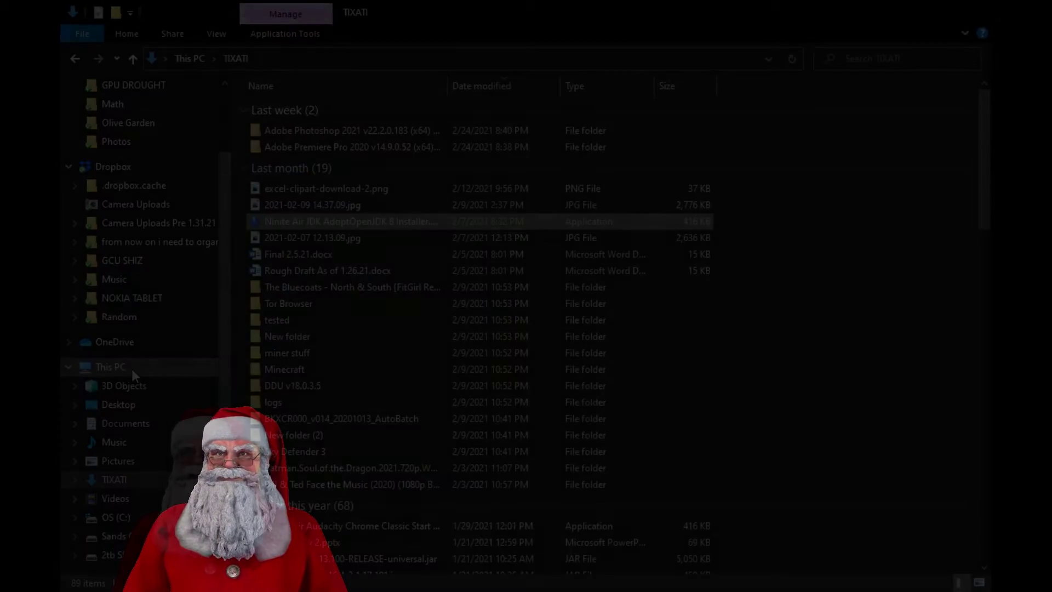
click(131, 369)
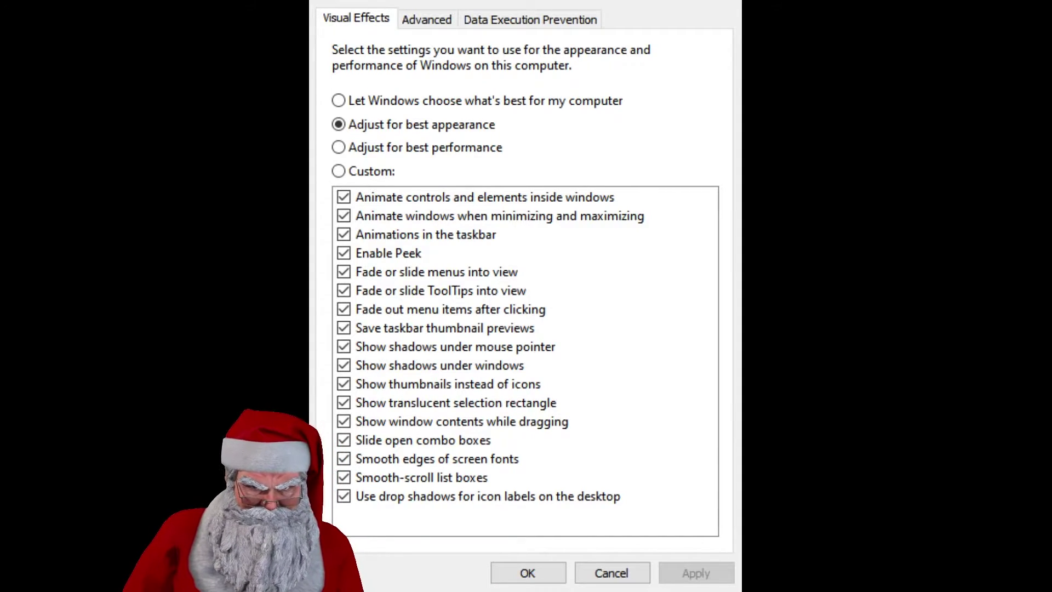
- Apply the best performance preset for Windows visual effects, and switch back to Adjust for best appearance
click(339, 147)
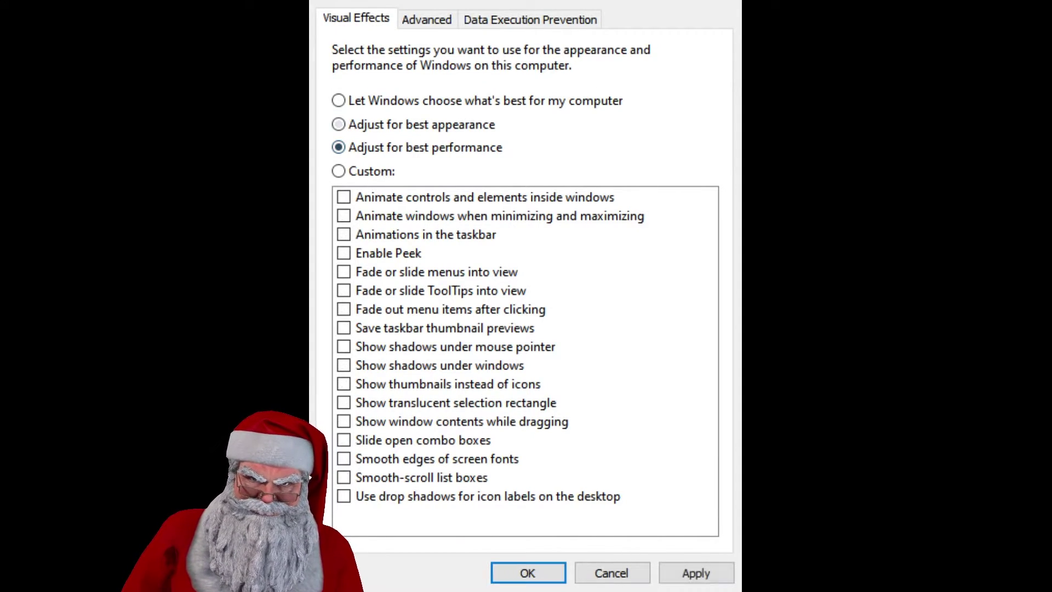
click(694, 576)
click(374, 124)
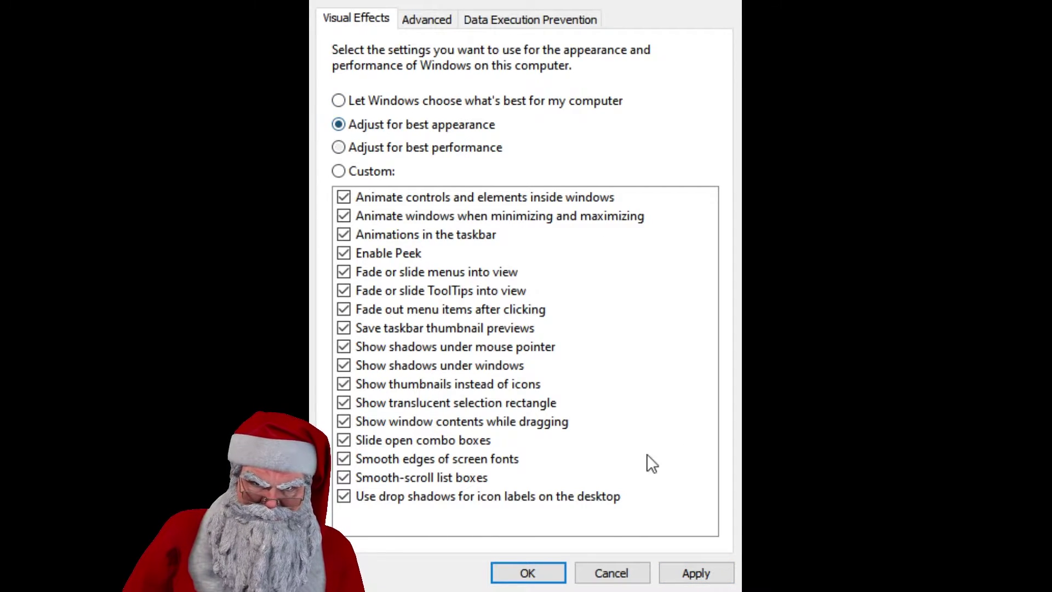
click(528, 571)
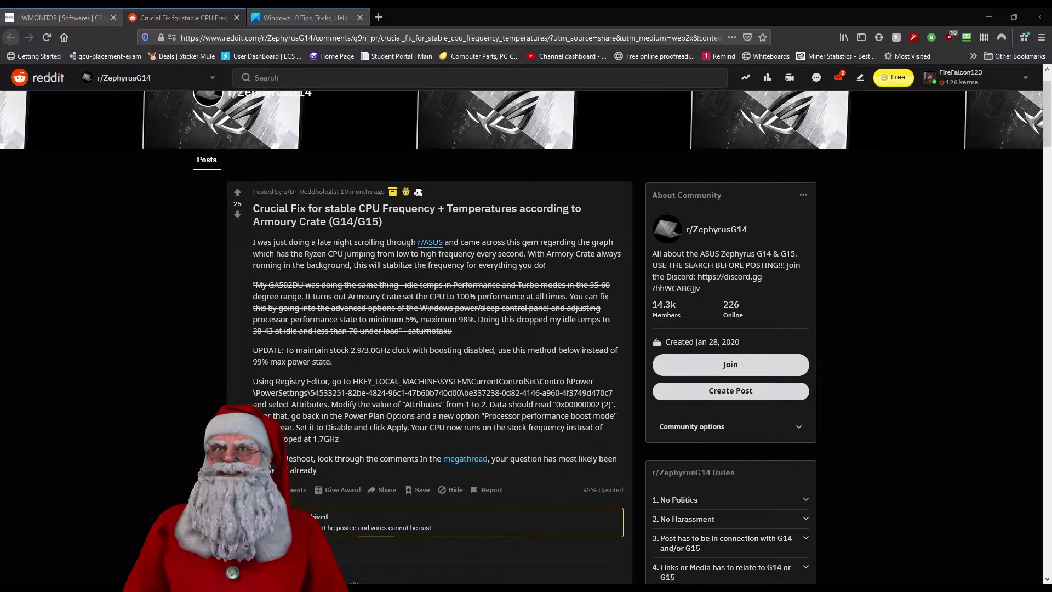
- In the browser, switch to TheWindowsClub site and open its Downloads category
click(290, 16)
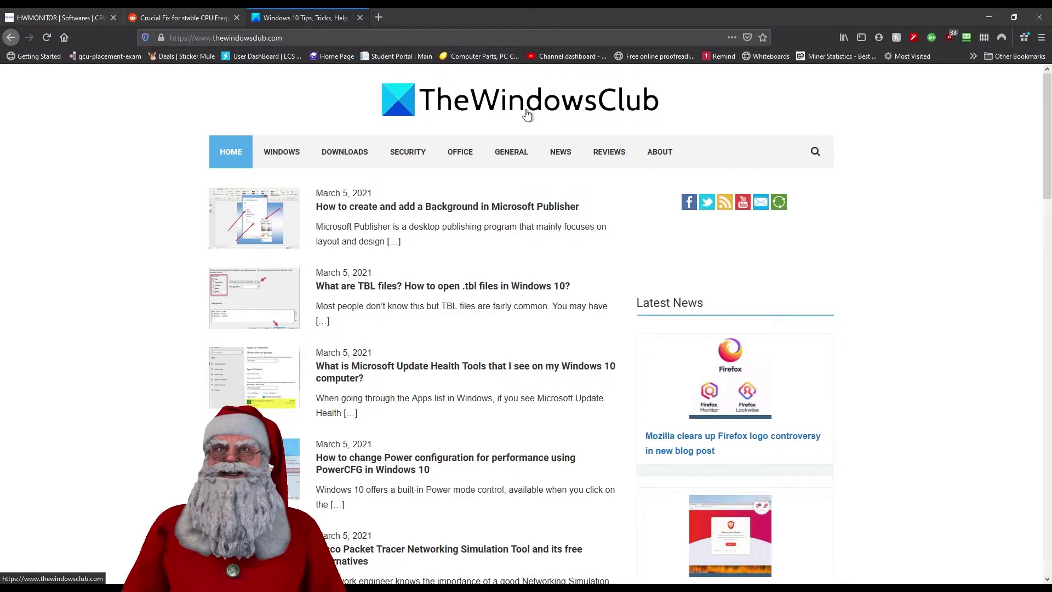
click(346, 156)
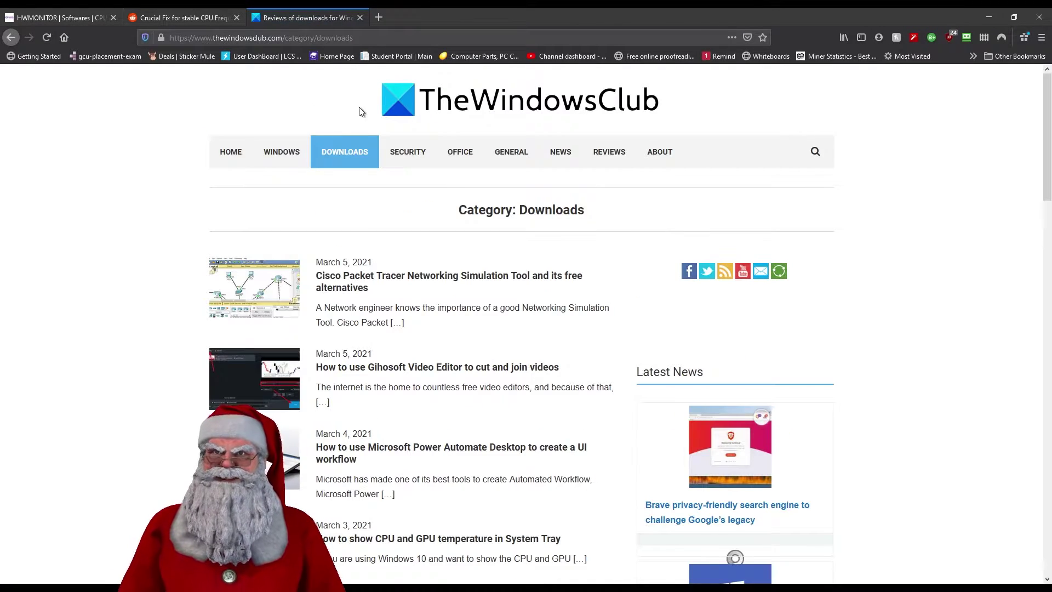
- Find the Ultimate Windows Tweaker 4 for Windows 10 article in the Downloads category and open it in a new tab
scroll(355, 189, down, 6)
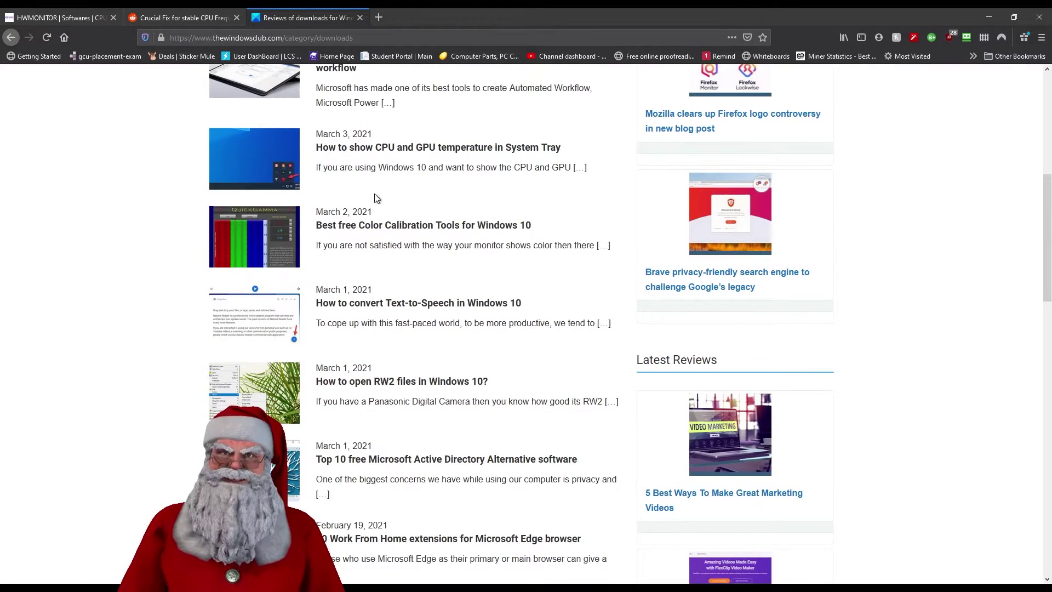
scroll(373, 193, down, 2)
scroll(376, 198, down, 9)
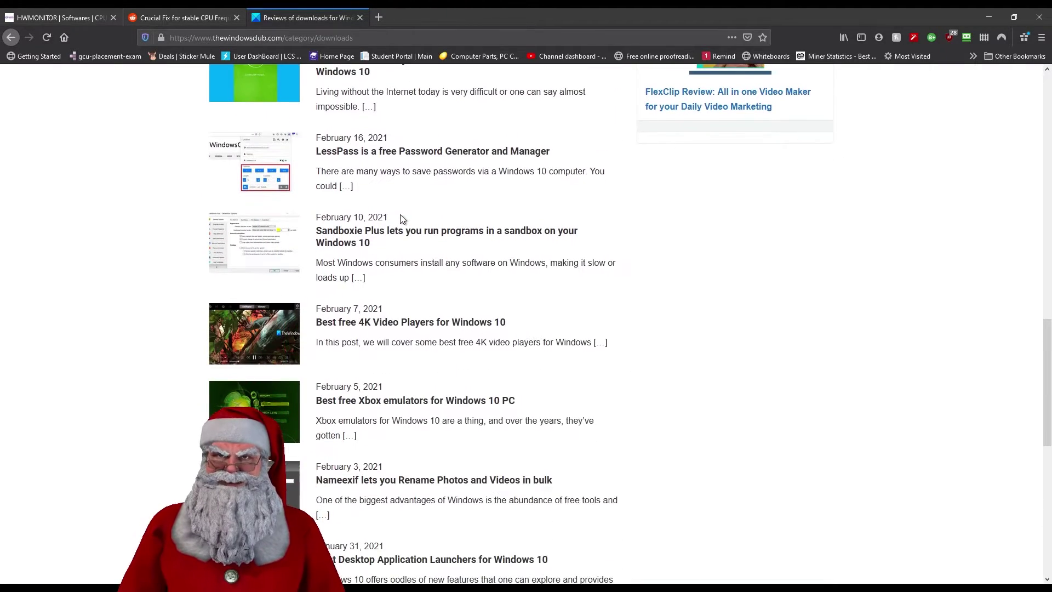
scroll(403, 220, down, 4)
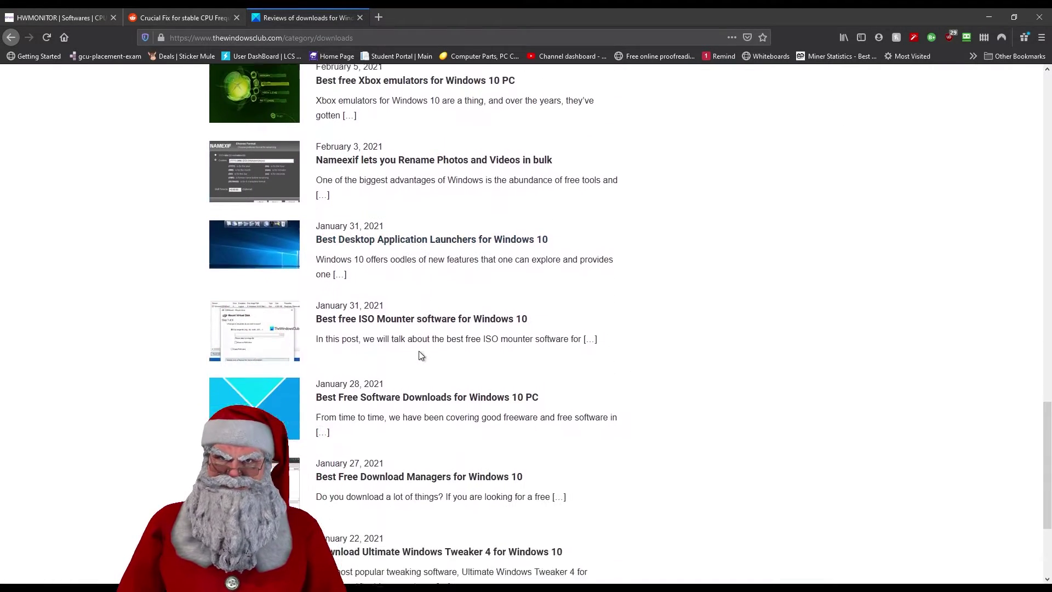
scroll(449, 389, down, 2)
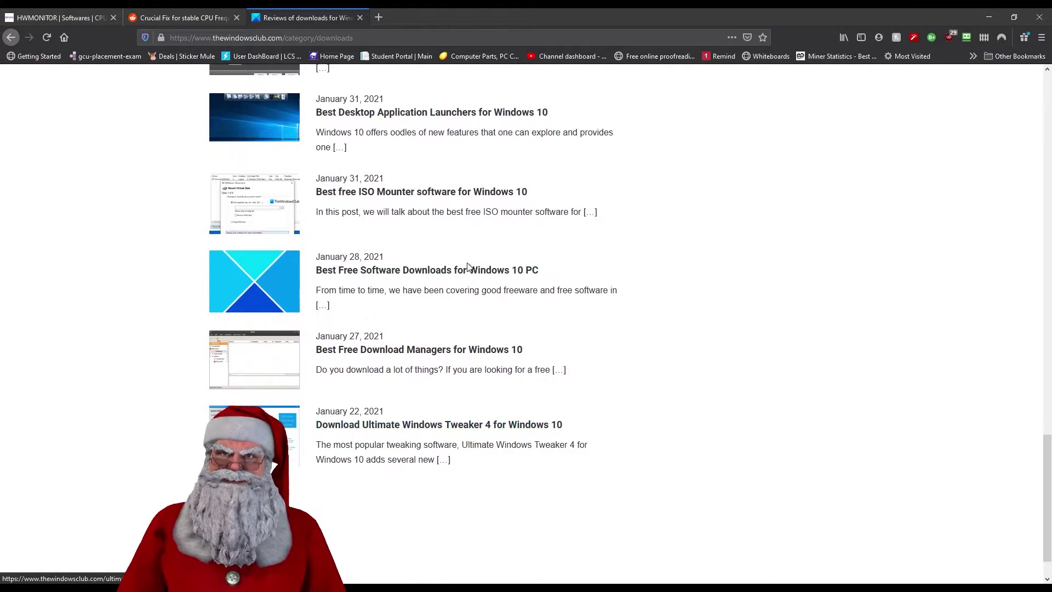
click(400, 25)
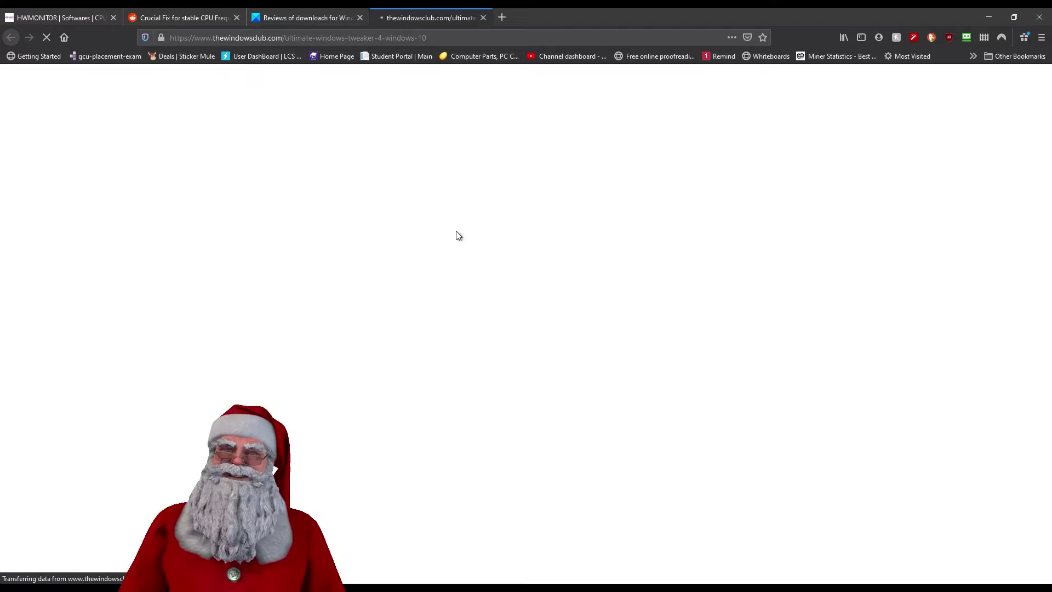
- Download Ultimate Windows Tweaker from its article page and close the page
scroll(408, 263, down, 15)
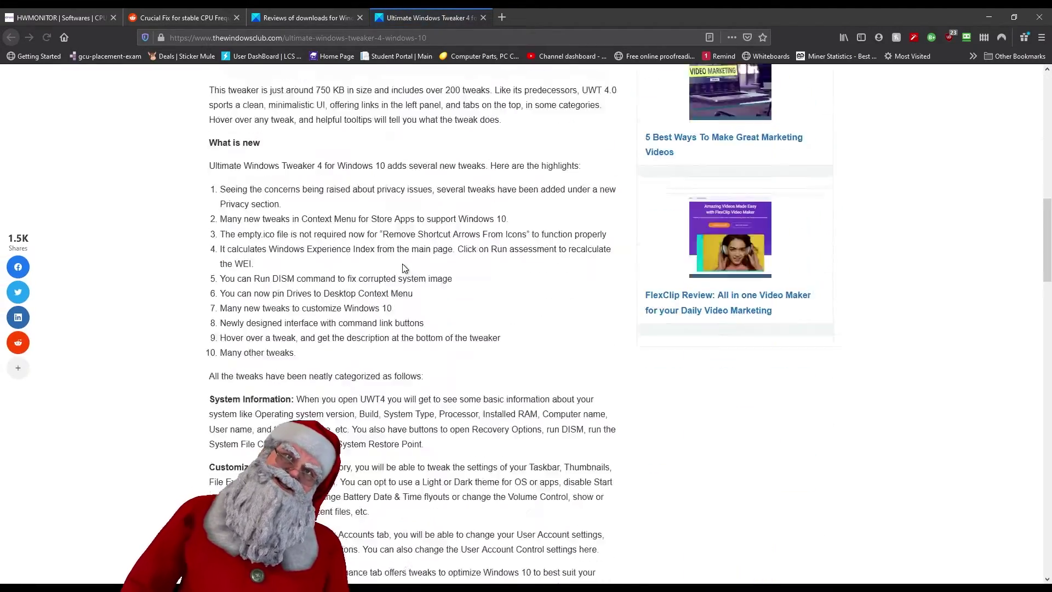
scroll(404, 274, down, 15)
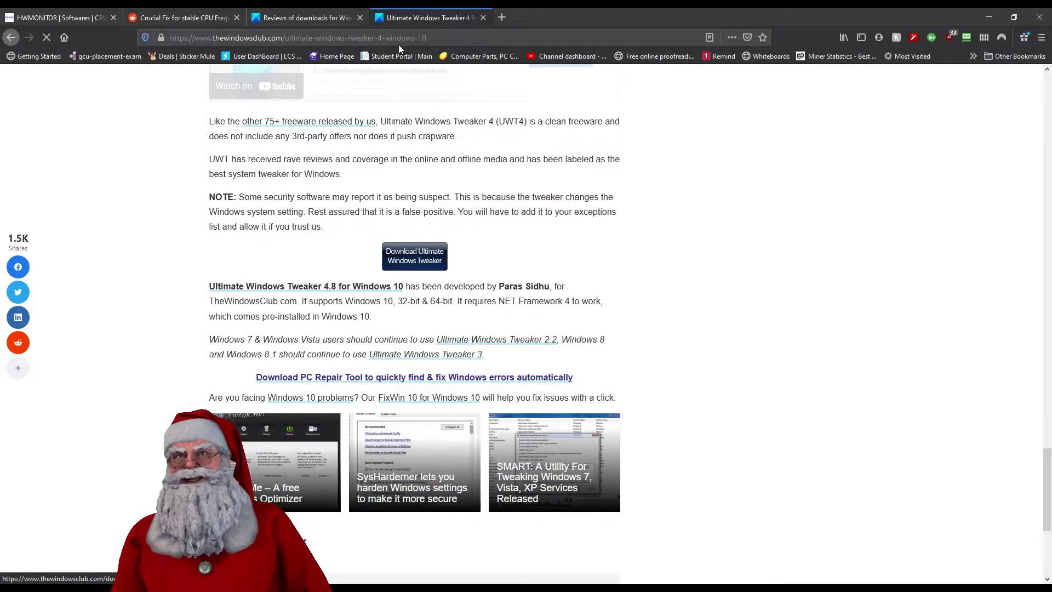
click(482, 18)
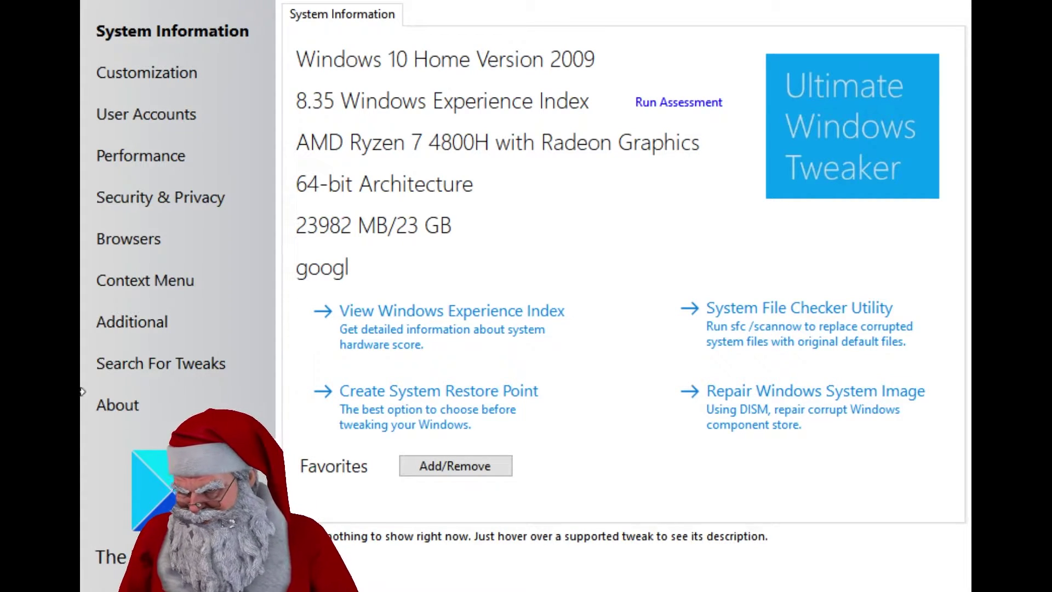
- In Ultimate Windows Tweaker, review the Performance tweaks and the Security & Privacy settings
click(144, 157)
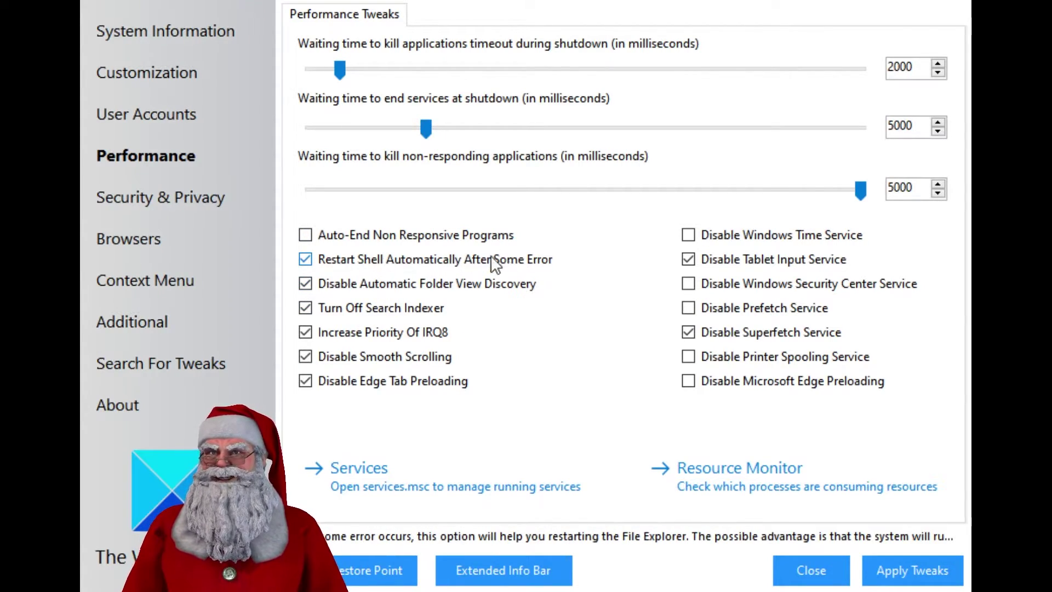
click(158, 203)
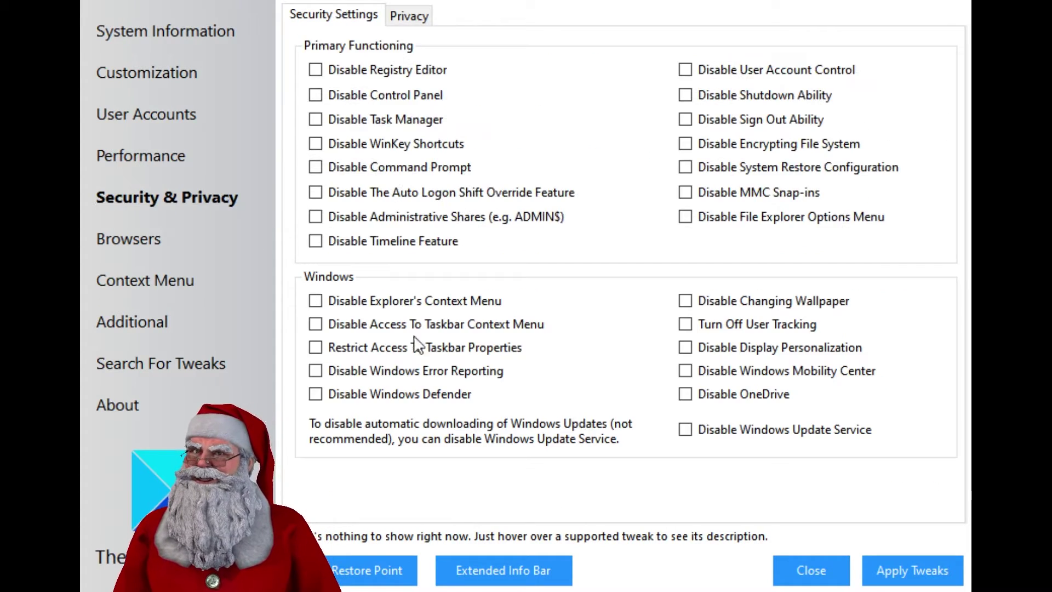
- Disable Use Software Rendering Instead Of GPU Rendering in the Internet Explorer browser tweaks, and open the Additional tweaks
click(138, 241)
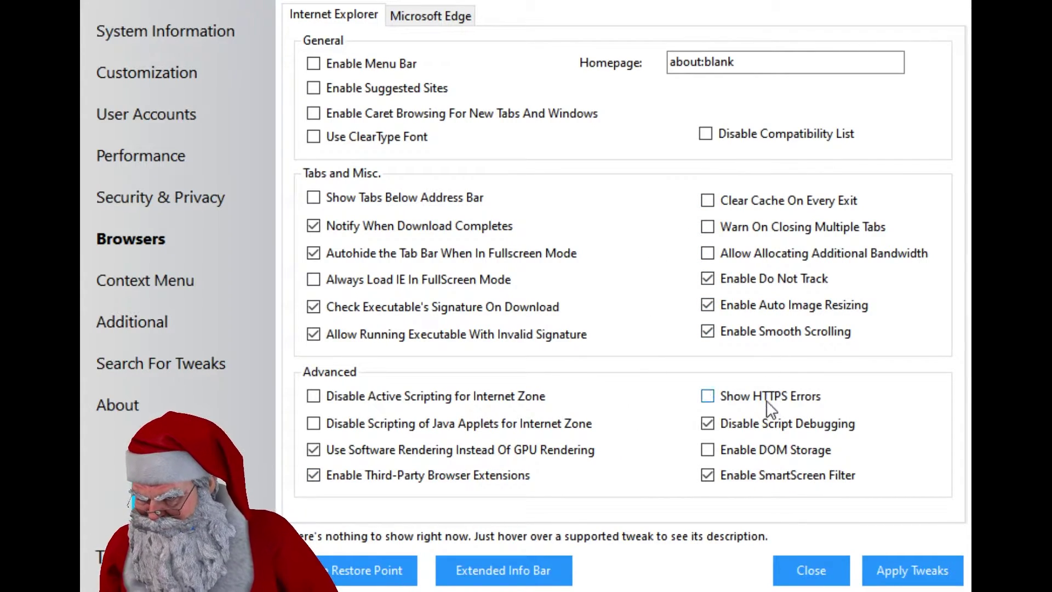
mouse_move(780, 486)
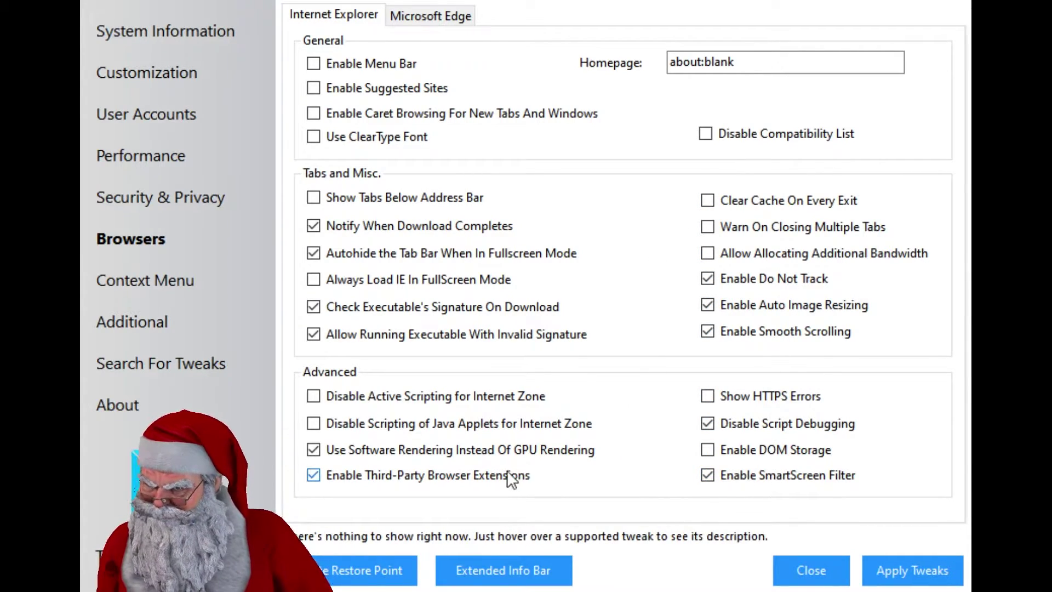
mouse_move(446, 452)
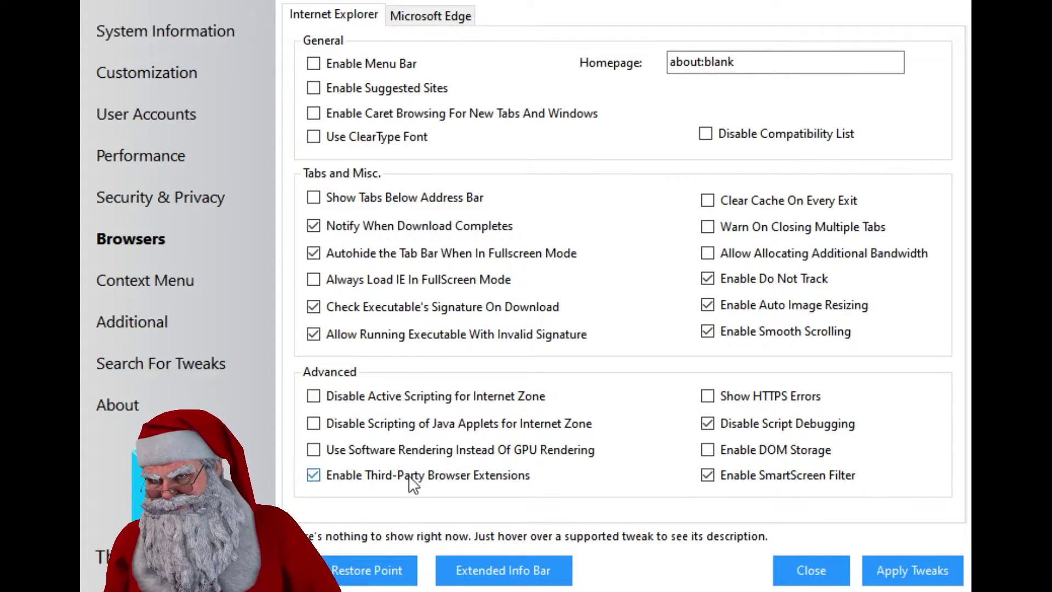
click(401, 463)
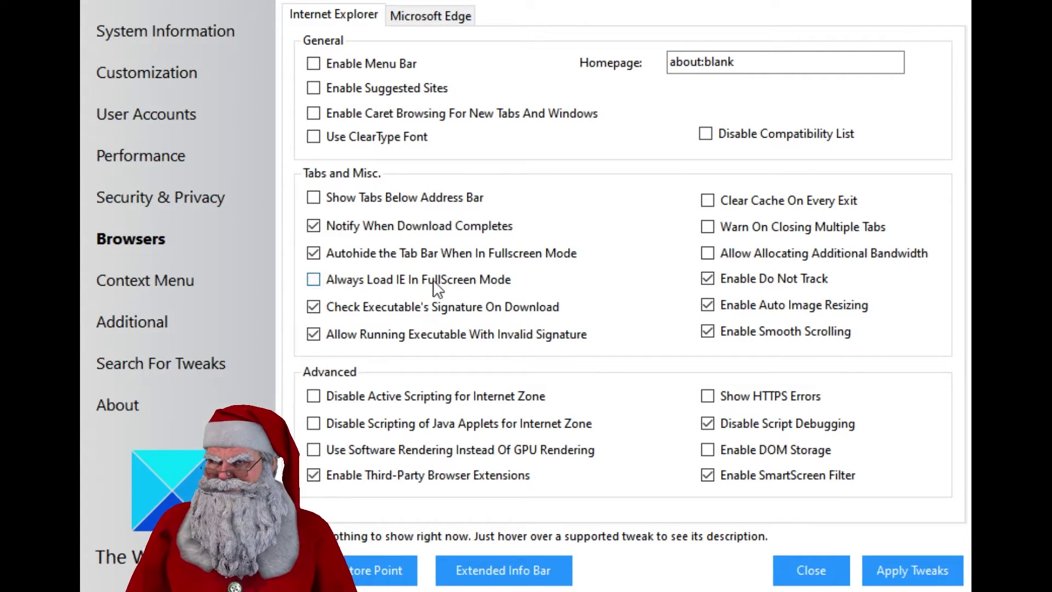
click(161, 324)
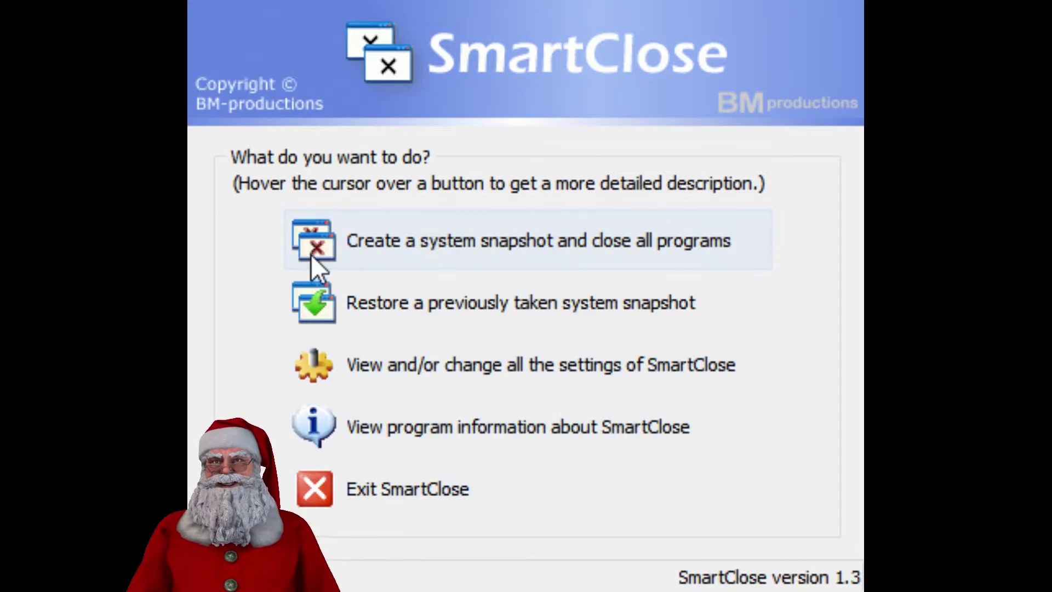
- In SmartClose, walk through the wizard for creating a system snapshot and closing all programs up to its summary, and cancel it
click(325, 245)
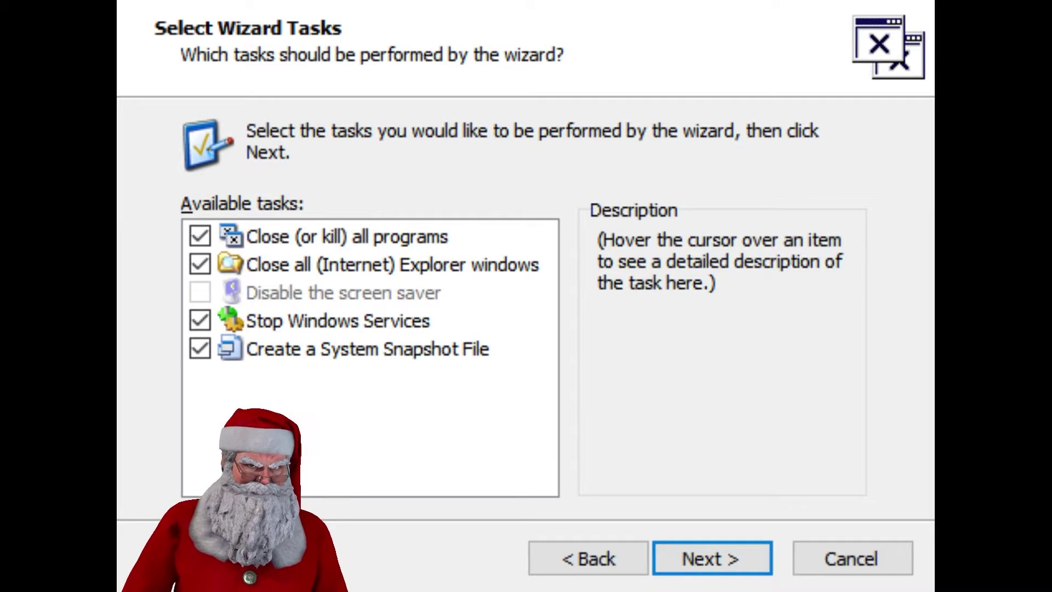
click(678, 542)
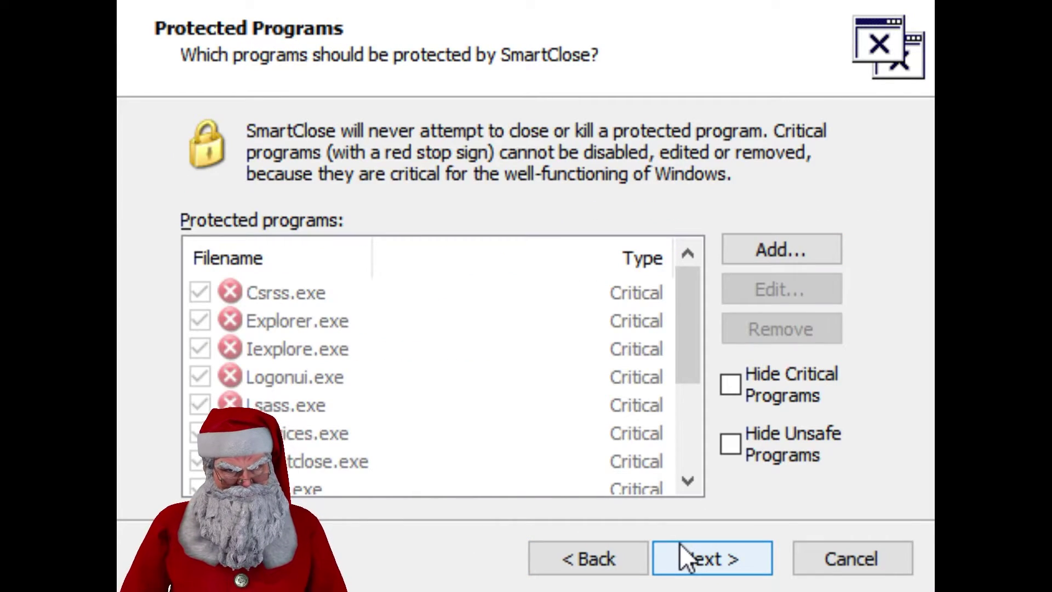
click(679, 544)
click(667, 543)
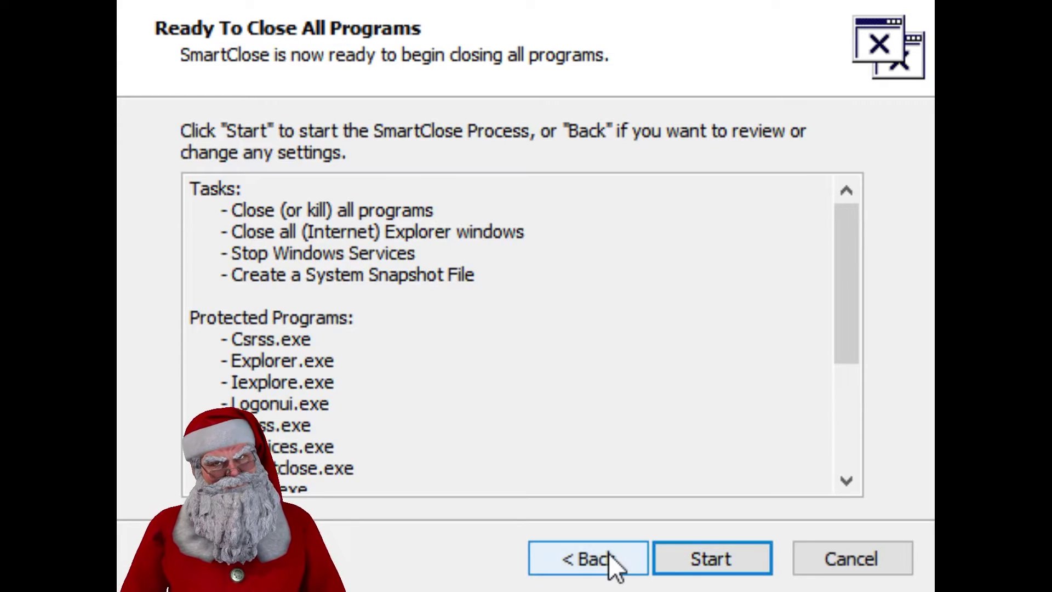
click(848, 556)
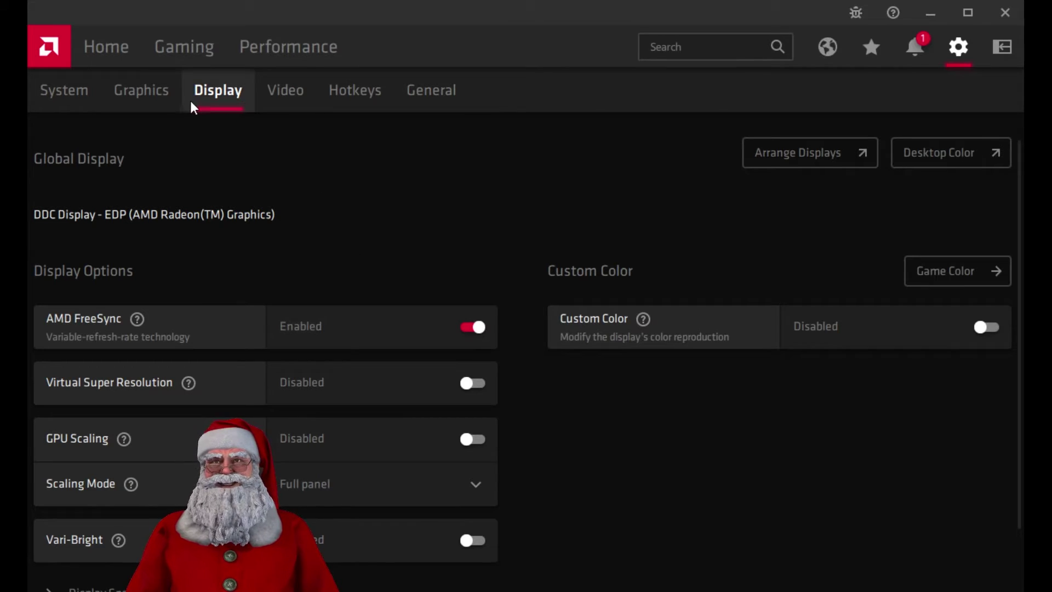
- In AMD Radeon Software, look at the Graphics settings, the Home overview and the System settings
click(154, 102)
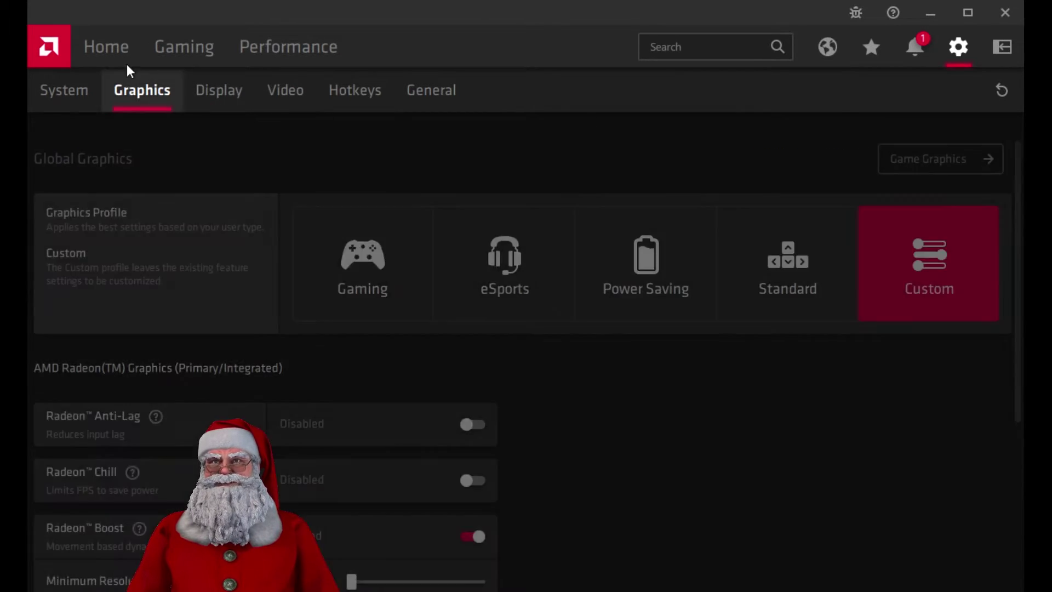
click(98, 60)
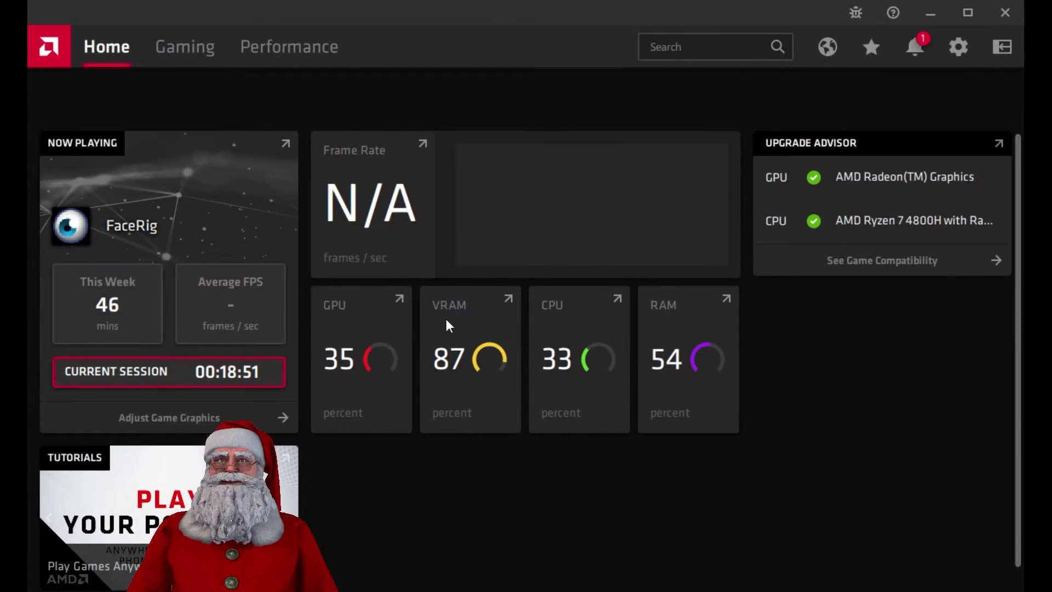
click(958, 49)
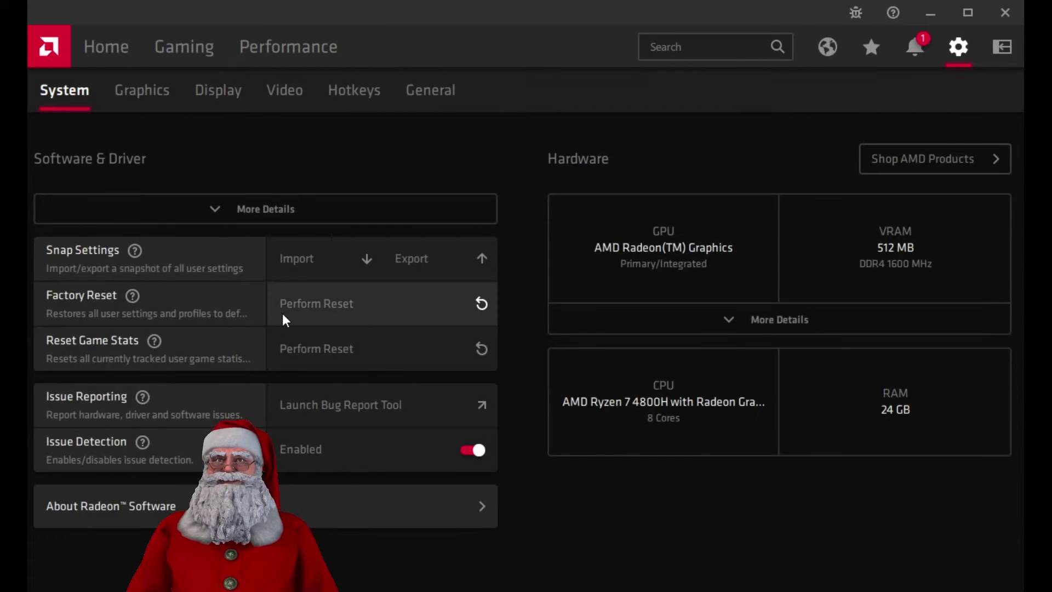
- Review the global graphics profiles, the Radeon Boost and Image Sharpening options, and the display settings
click(144, 91)
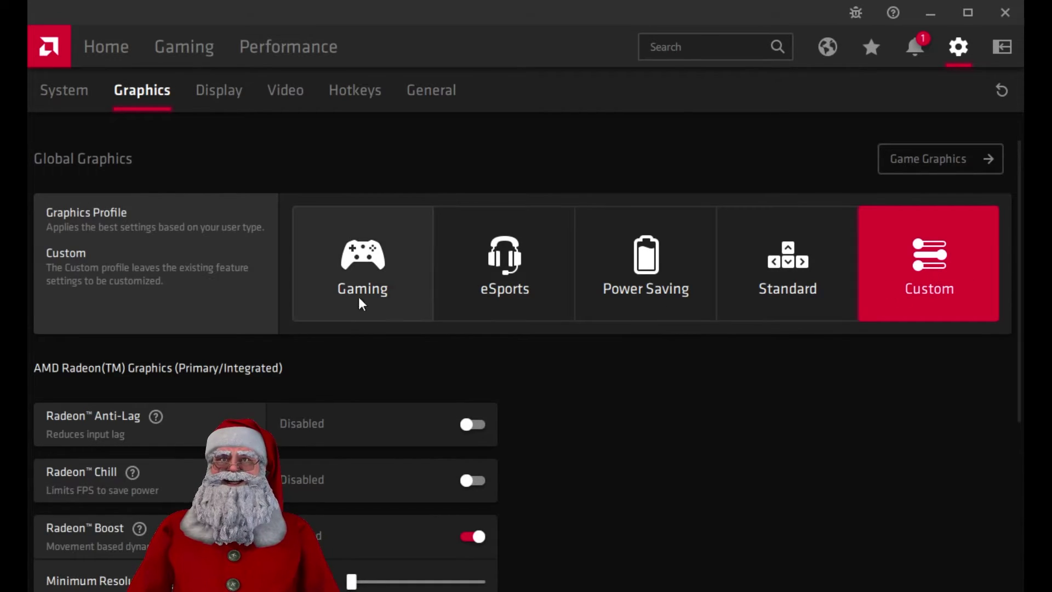
scroll(453, 528, down, 3)
scroll(600, 379, down, 1)
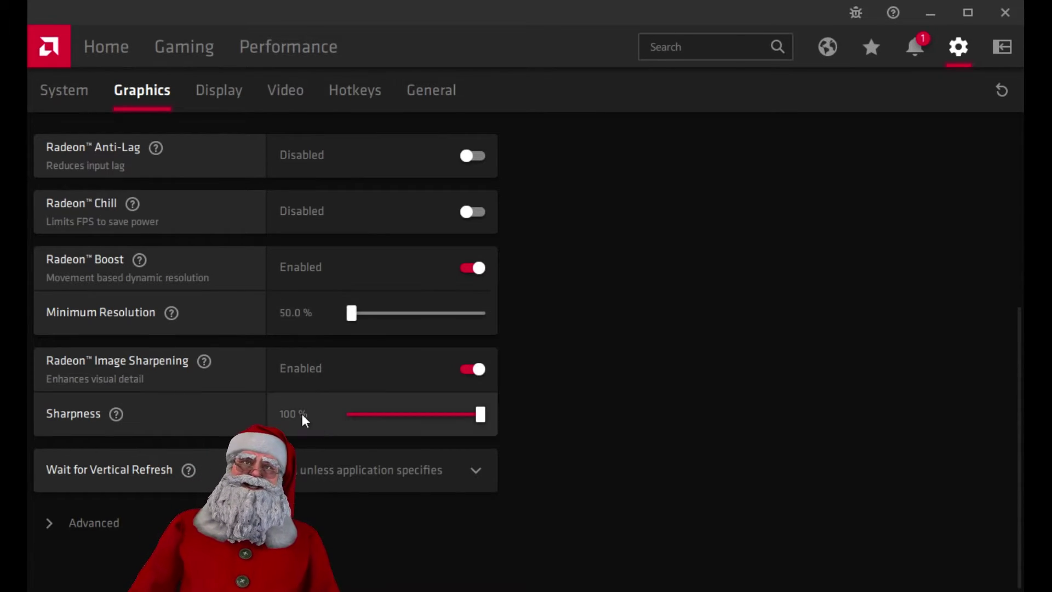
mouse_move(201, 363)
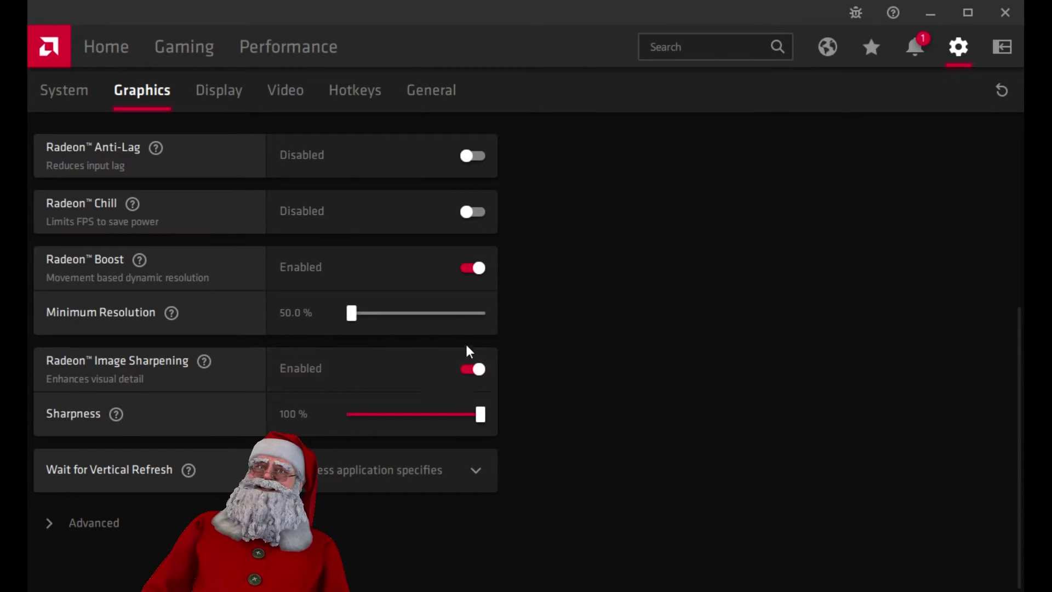
scroll(559, 359, up, 5)
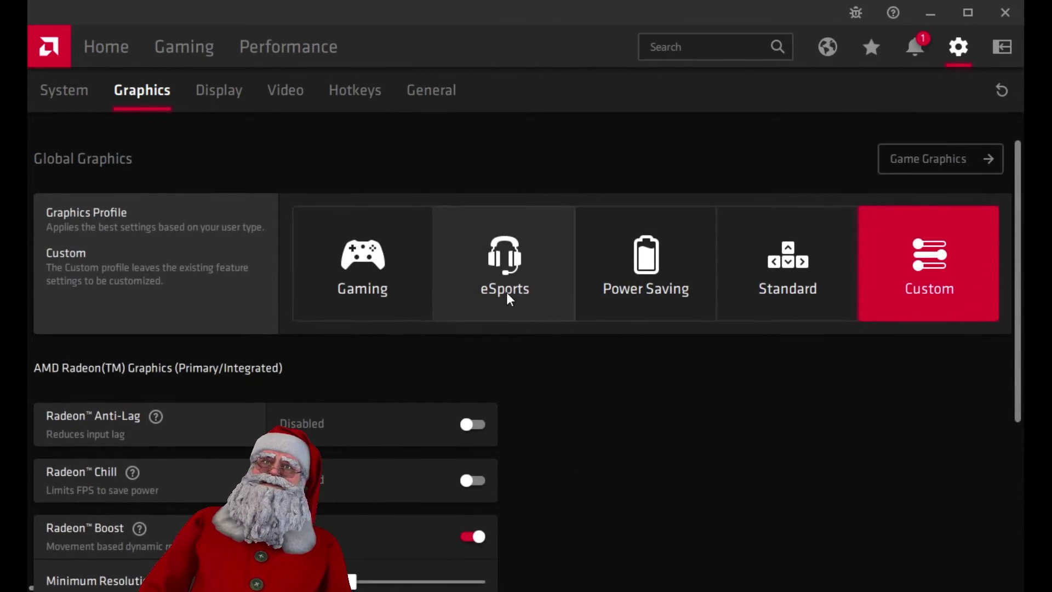
click(222, 92)
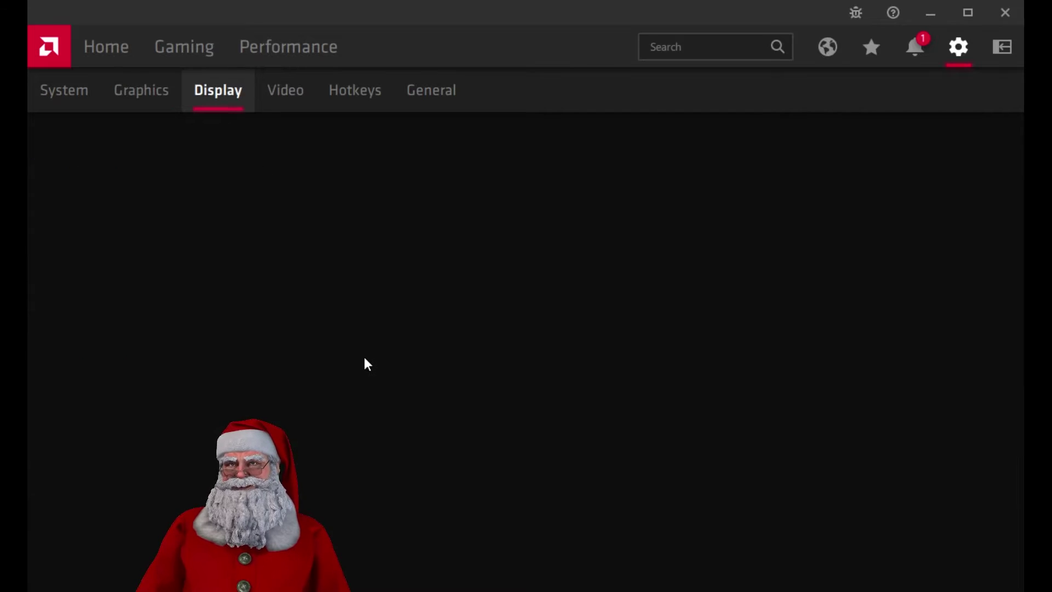
scroll(443, 341, down, 1)
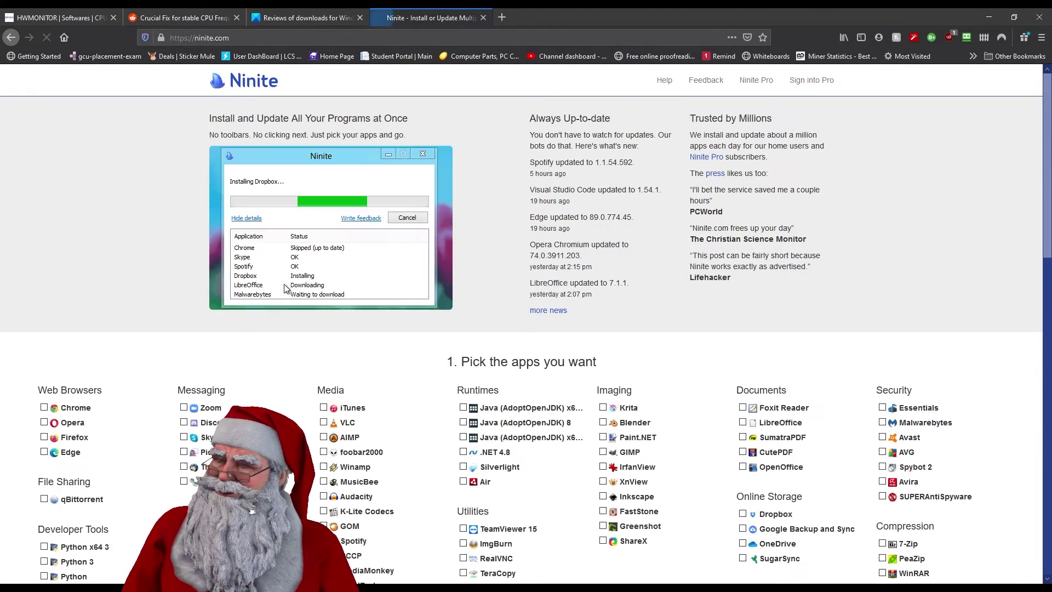
- On the Ninite site in the browser, look through the list of installable apps, including the Runtimes and Media categories
scroll(590, 311, down, 2)
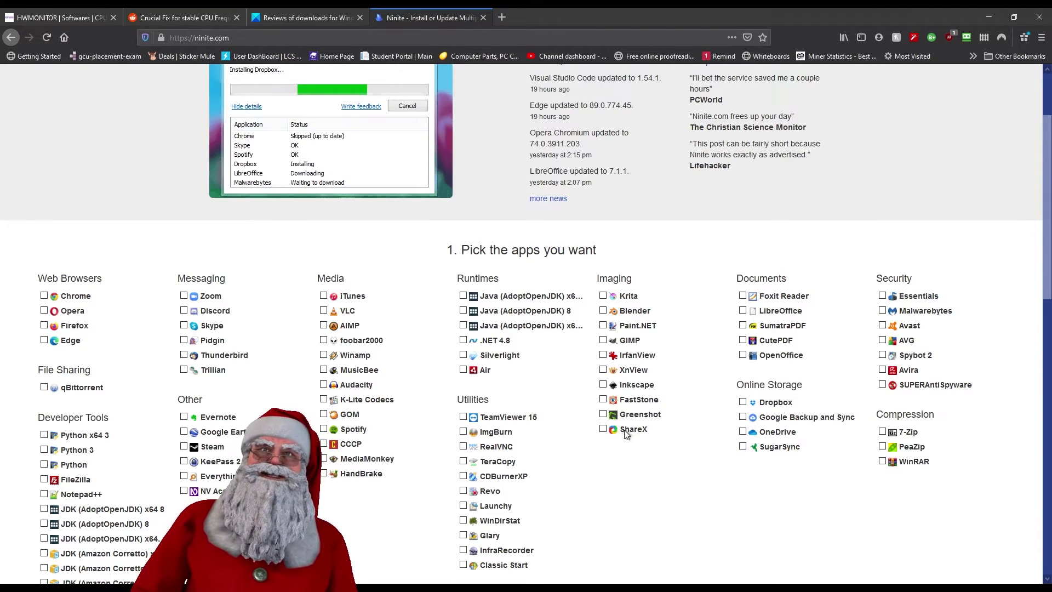
drag(459, 282, 463, 300)
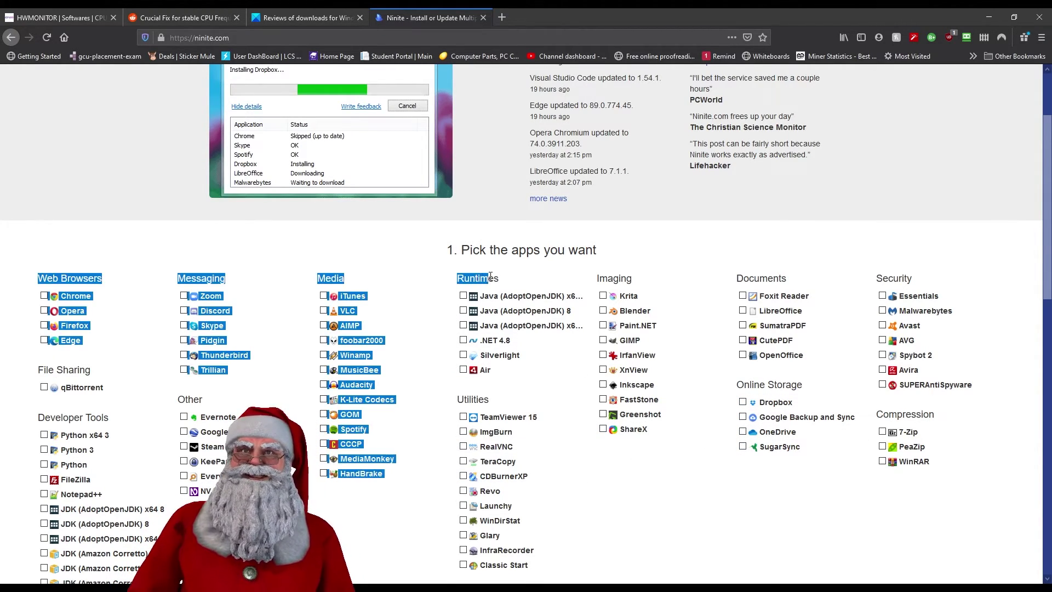
click(465, 306)
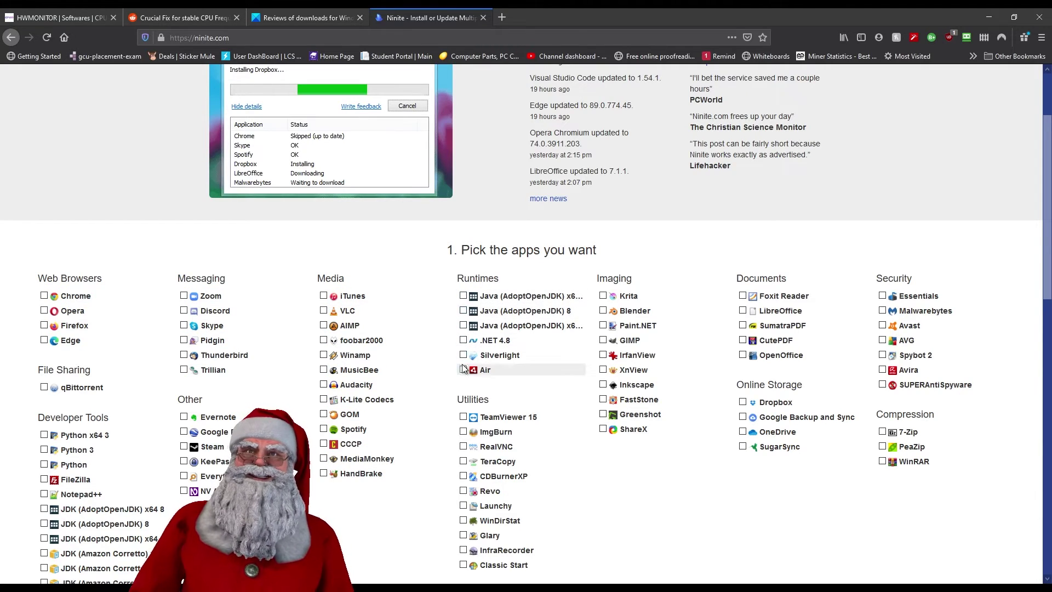
scroll(485, 345, down, 2)
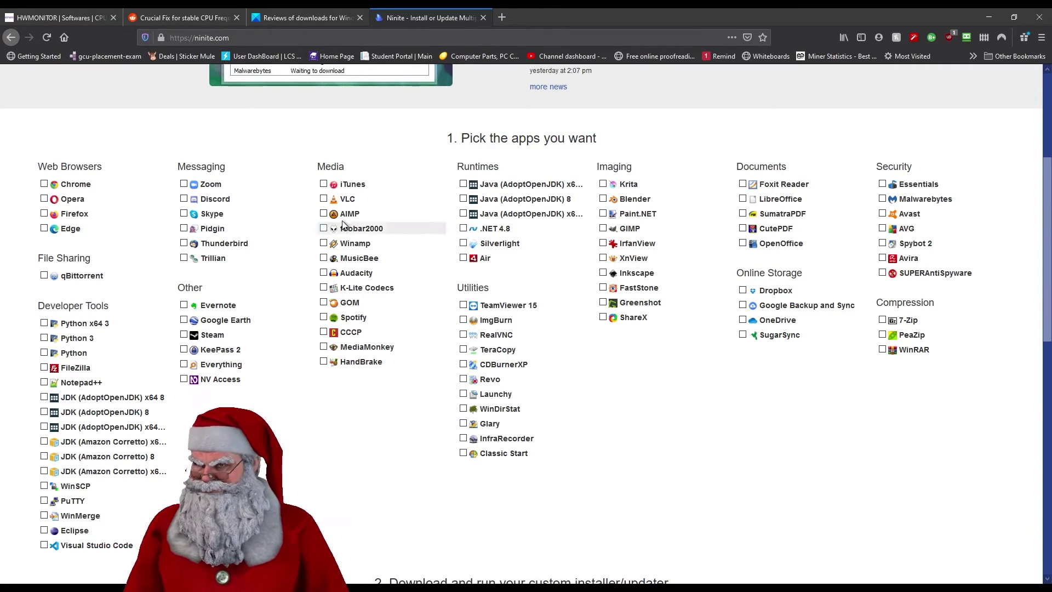
drag(339, 166, 318, 166)
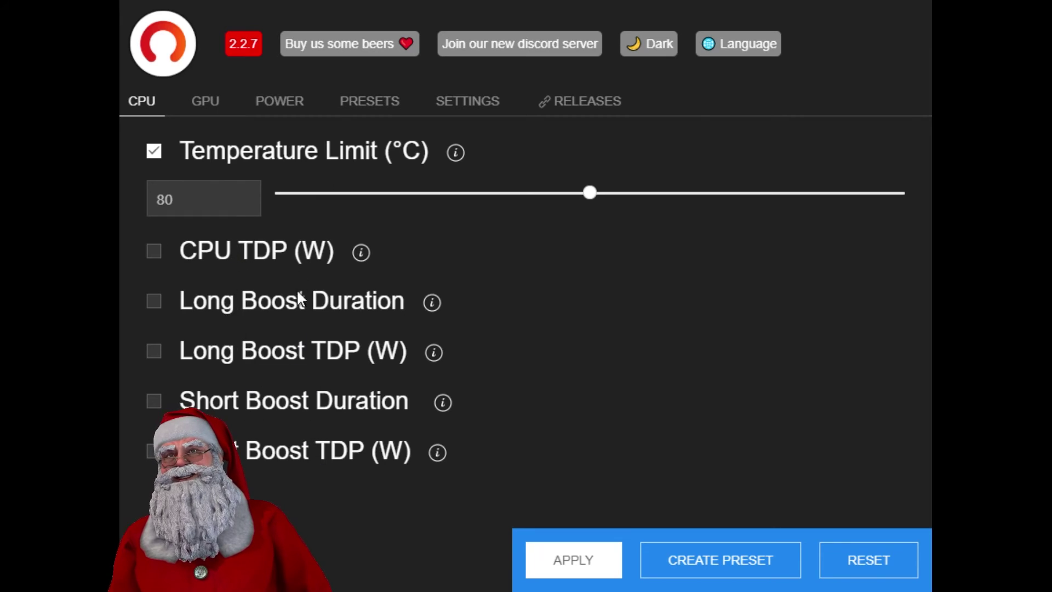
- In Ryzen Controller, look through the GPU, power, presets and settings pages, including the option to launch on computer start
click(199, 112)
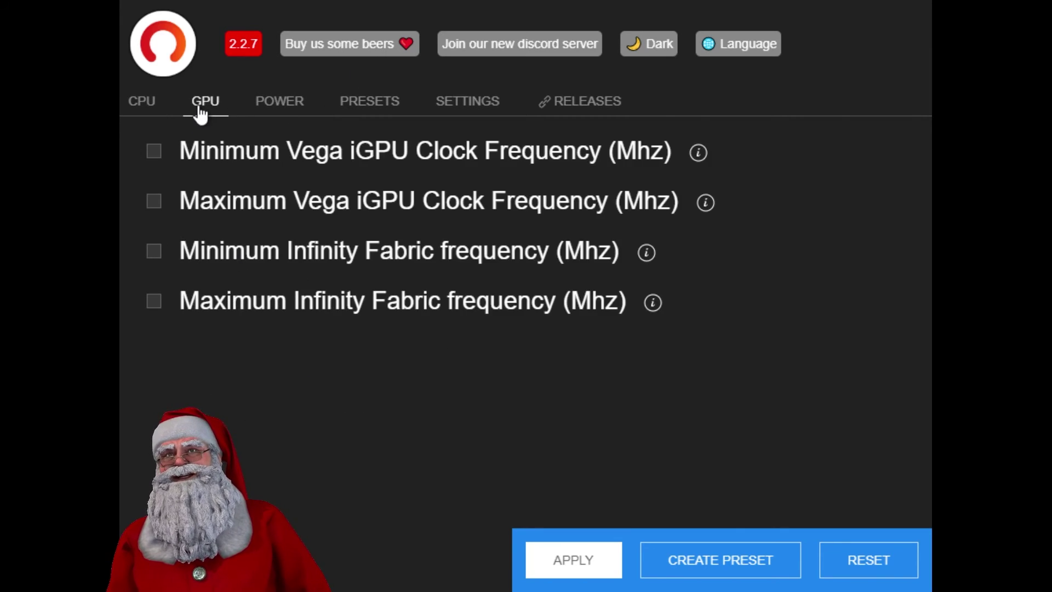
click(280, 113)
click(345, 114)
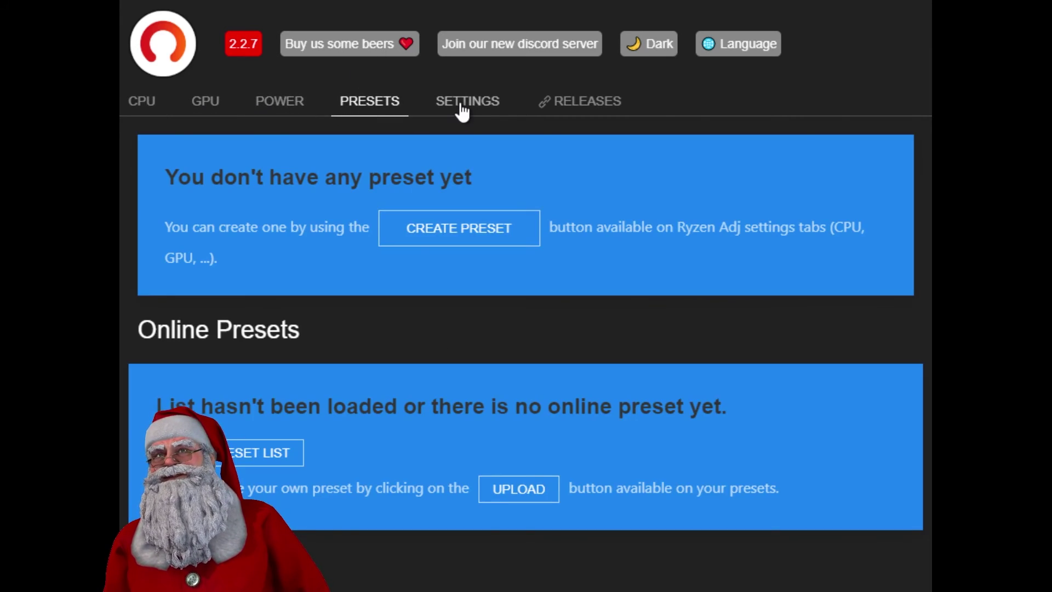
click(461, 111)
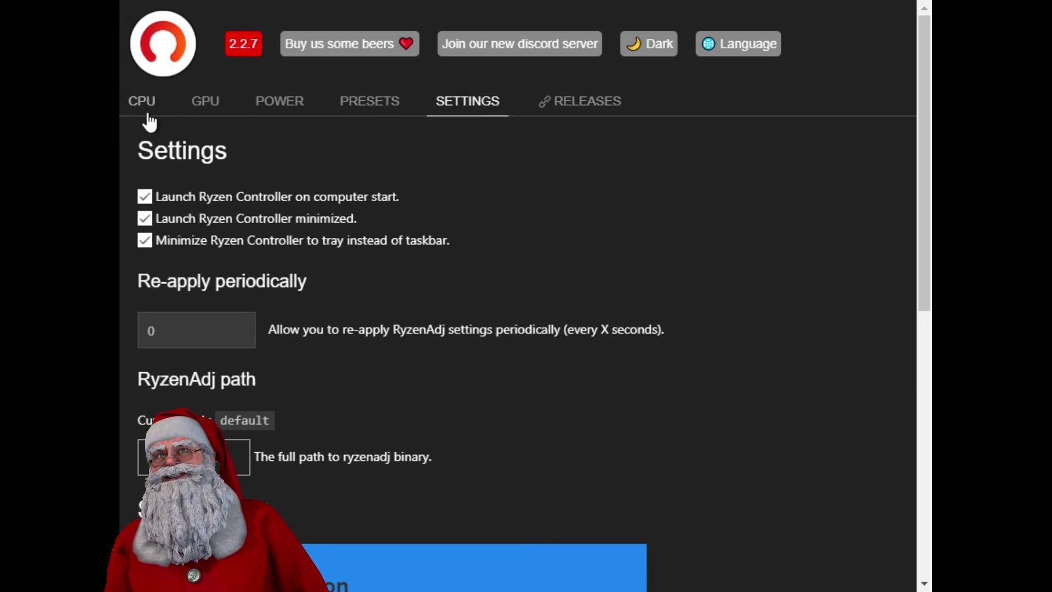
click(144, 196)
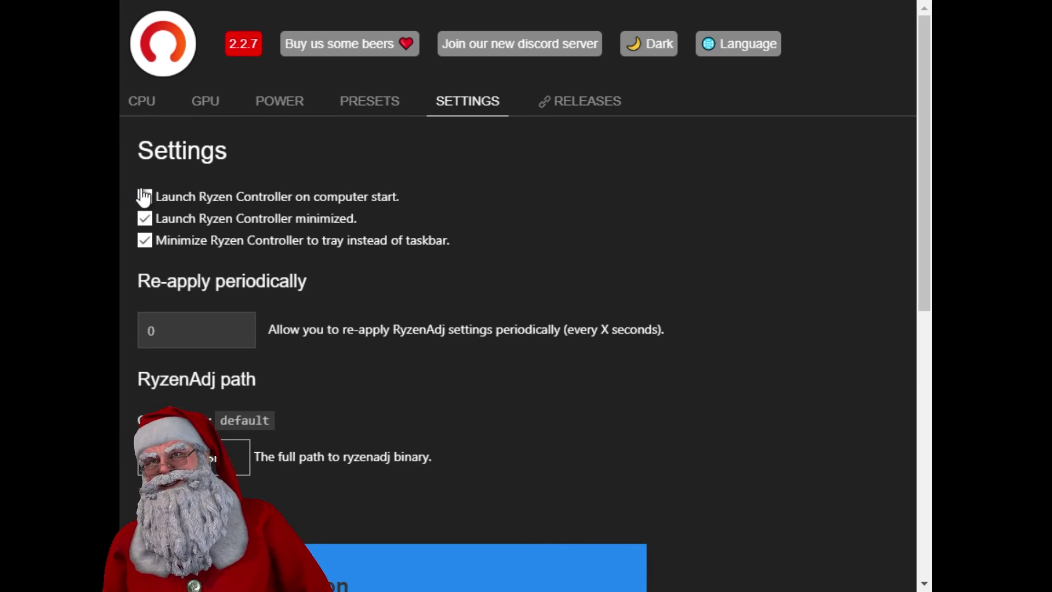
click(144, 196)
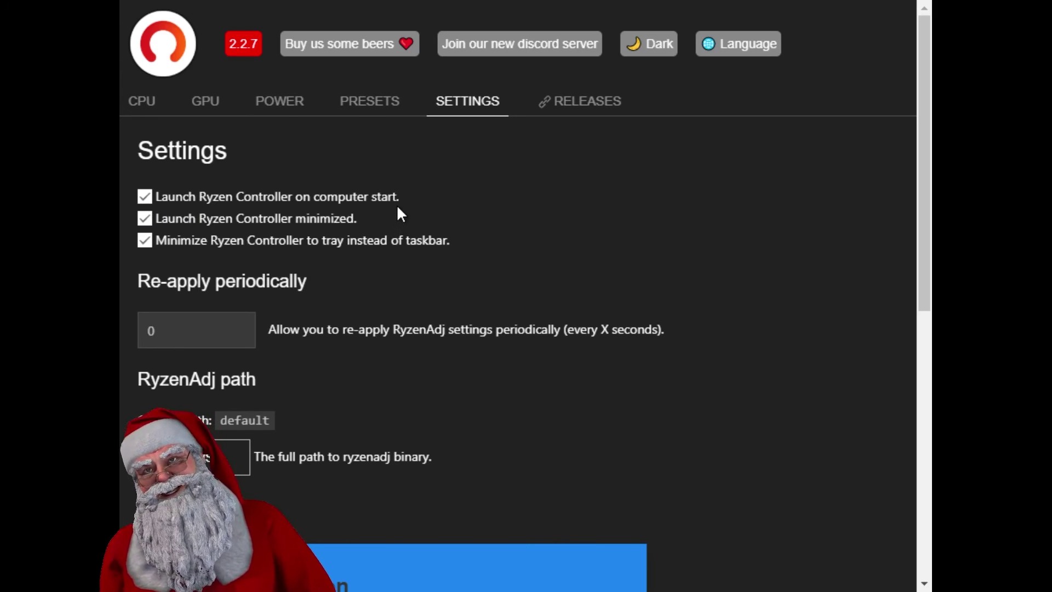
- Re-enter the CPU temperature limit as 80 °C
click(147, 110)
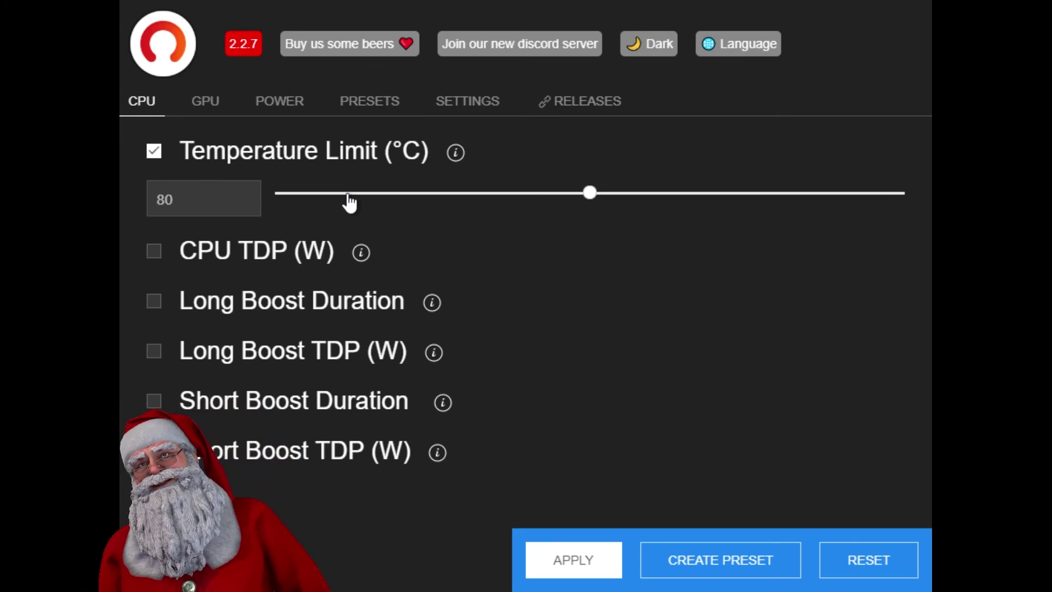
click(169, 204)
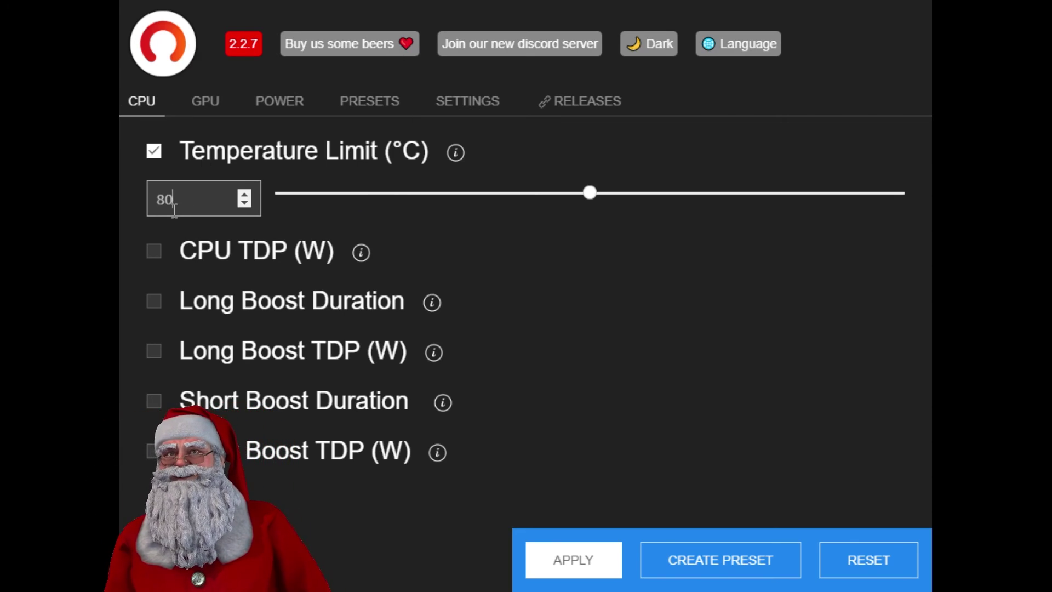
double_click(169, 203)
click(185, 203)
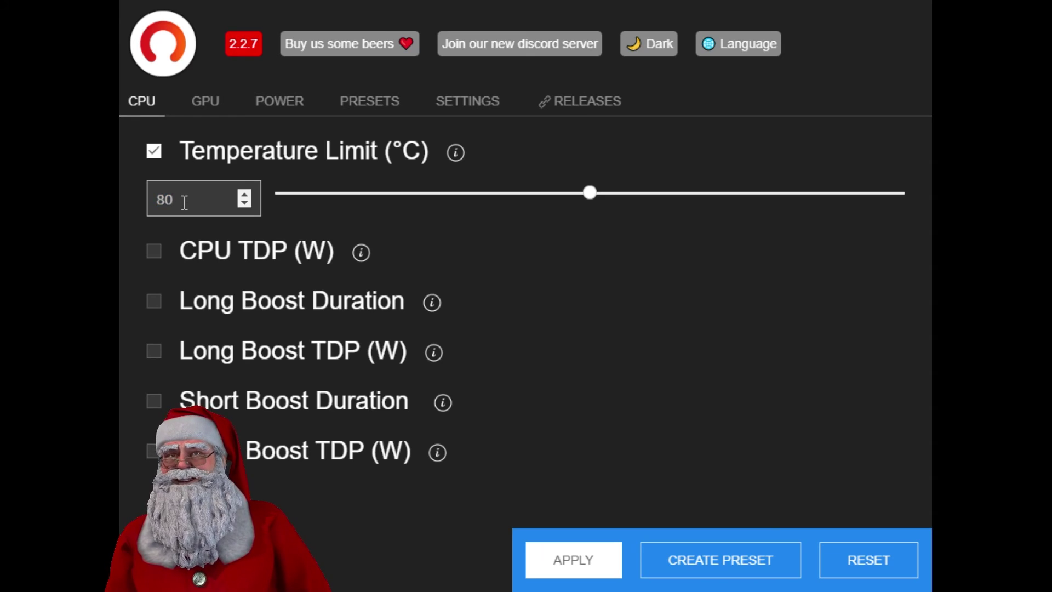
key(BackSpace)
text(6)
key(BackSpace)
text(0)
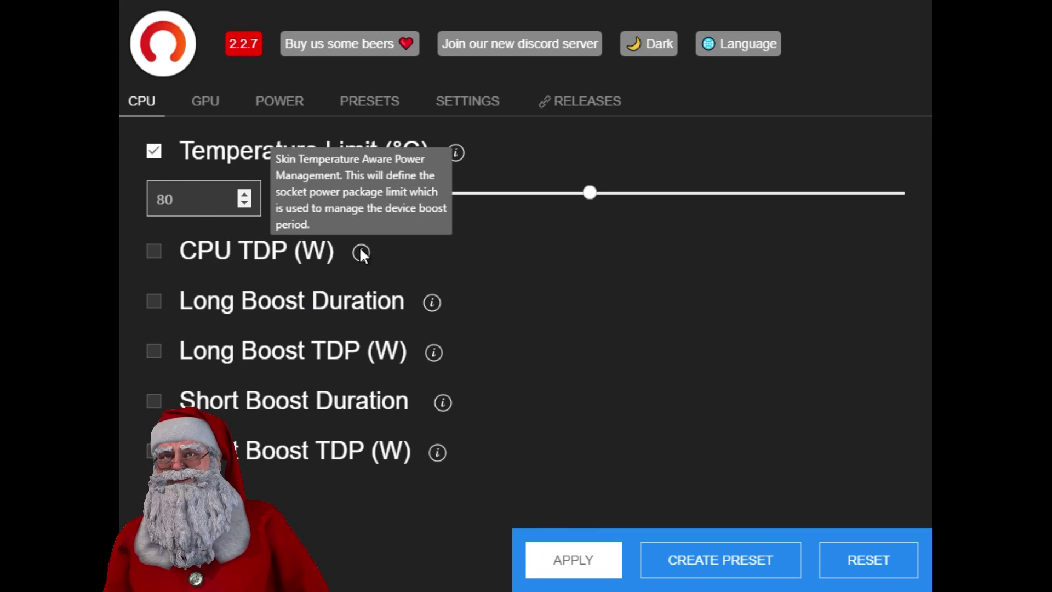
- Toggle the CPU TDP limit on and off, and switch the interface to the light theme and back to dark
click(160, 253)
click(156, 256)
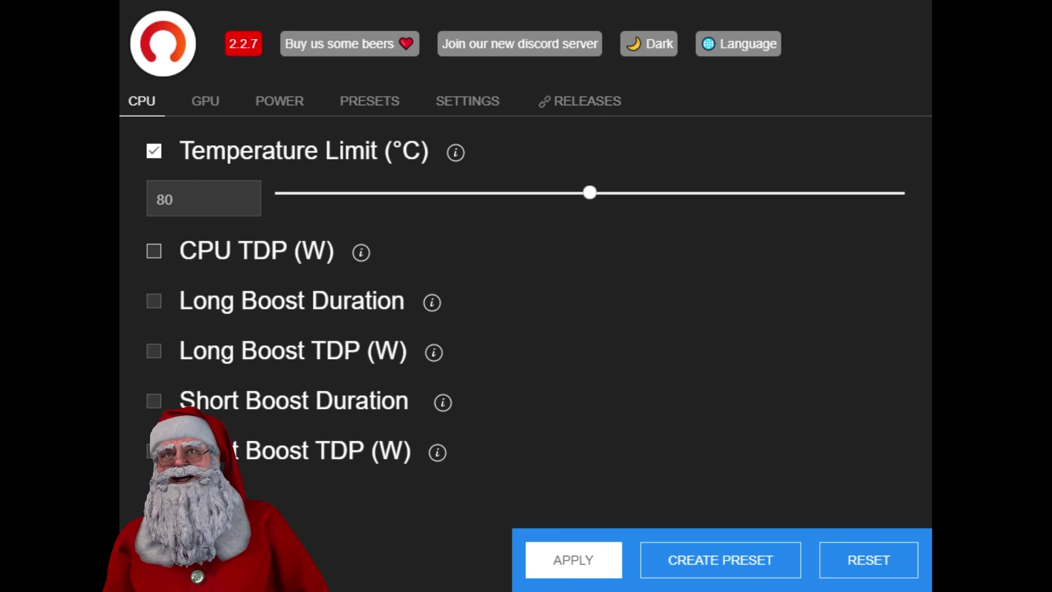
click(649, 50)
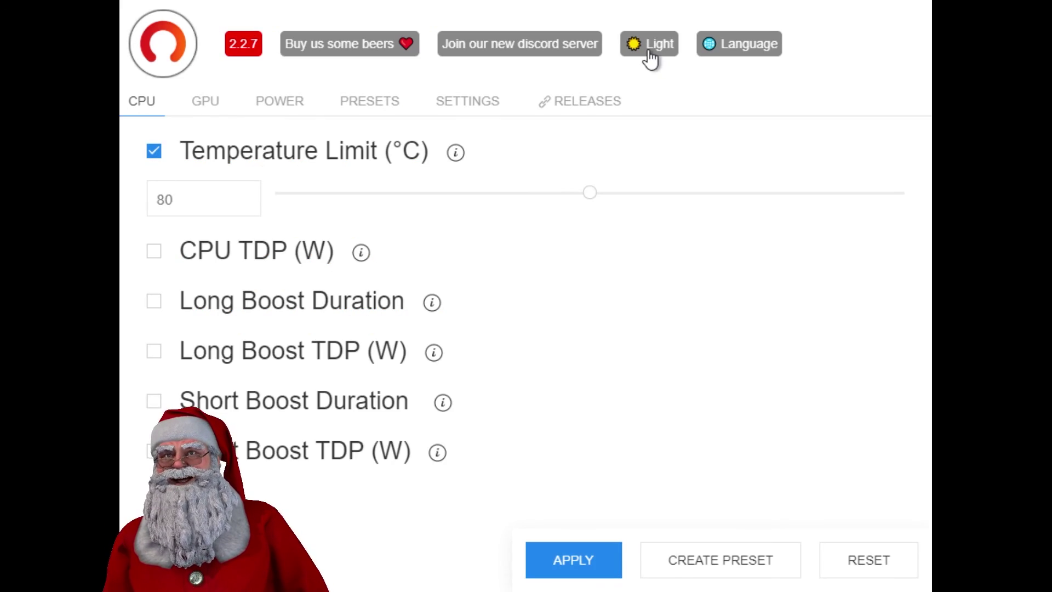
click(648, 51)
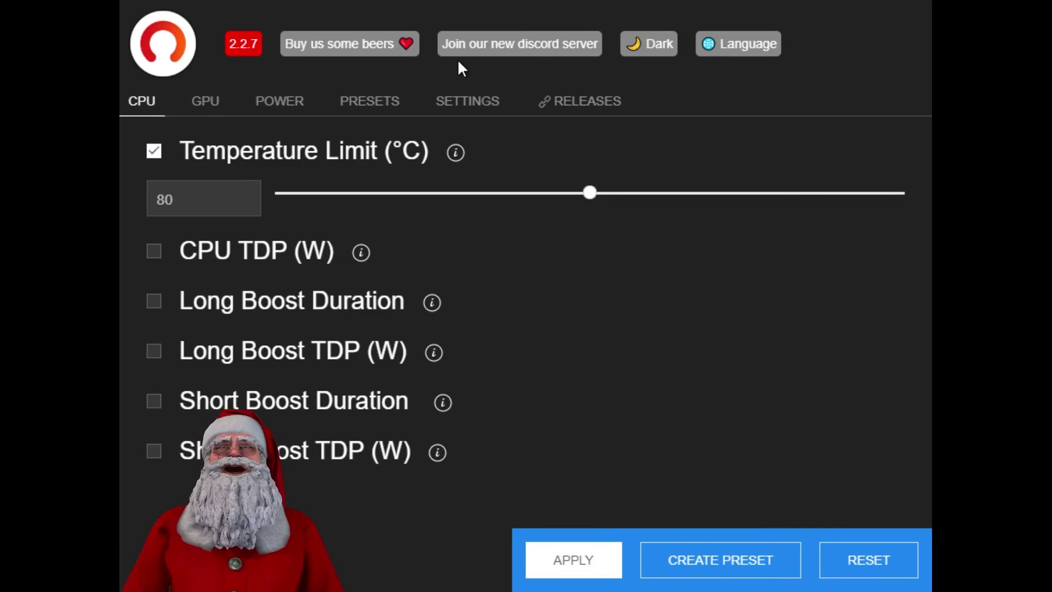